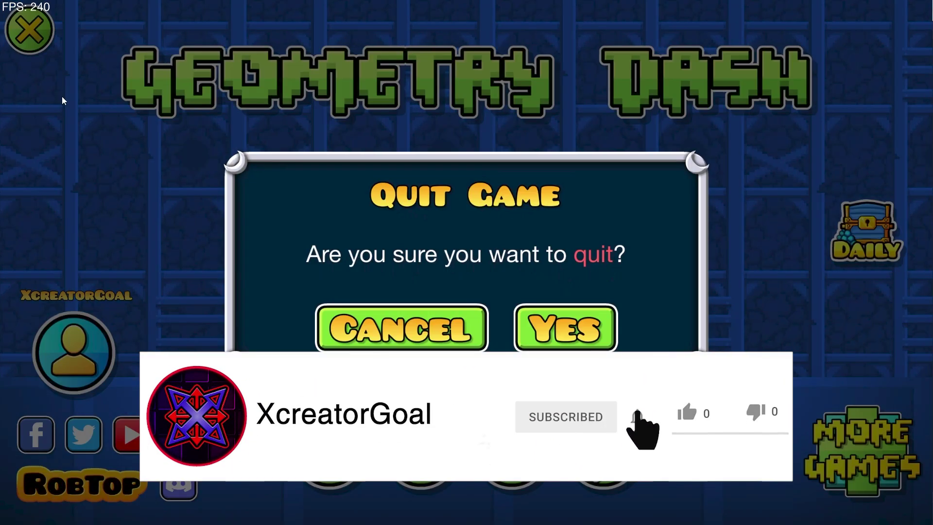
Go from the Featured list to the creator's profile and start playing Infected Dungeon
key(Escape)
click(74, 352)
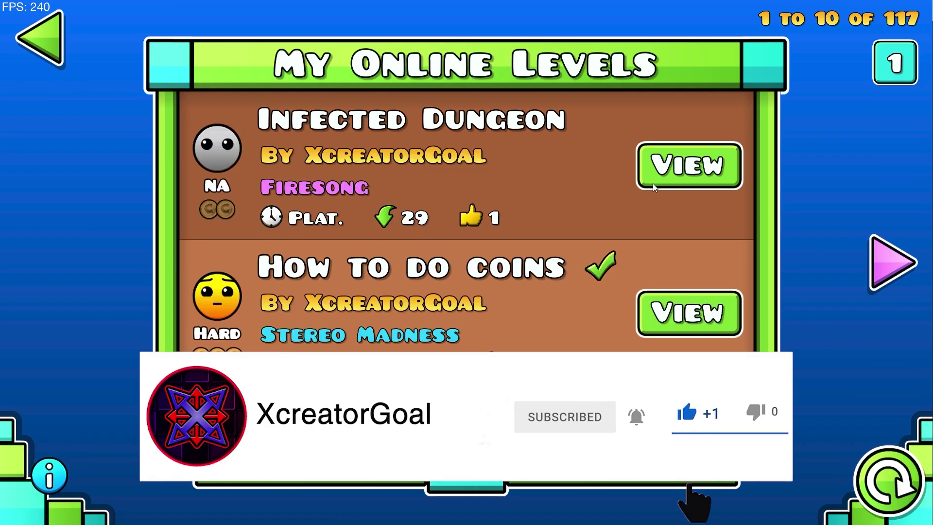
click(654, 187)
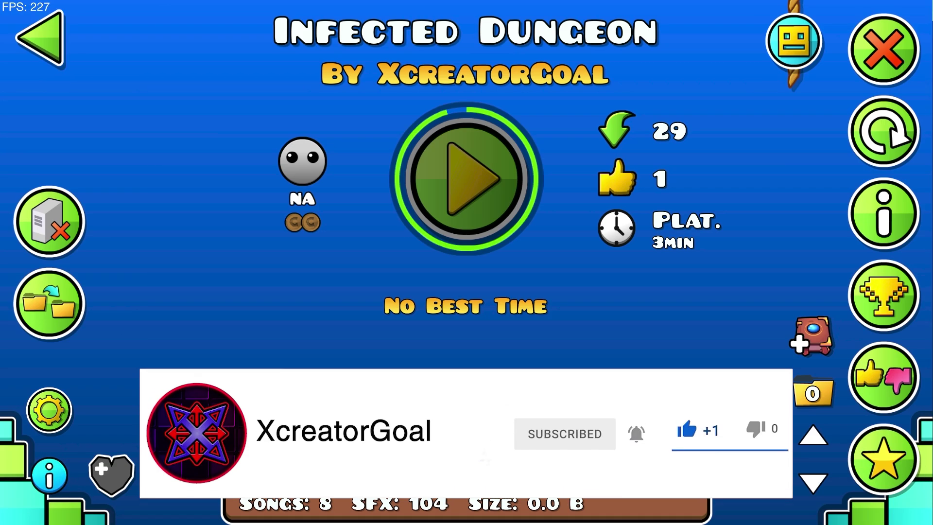
click(486, 188)
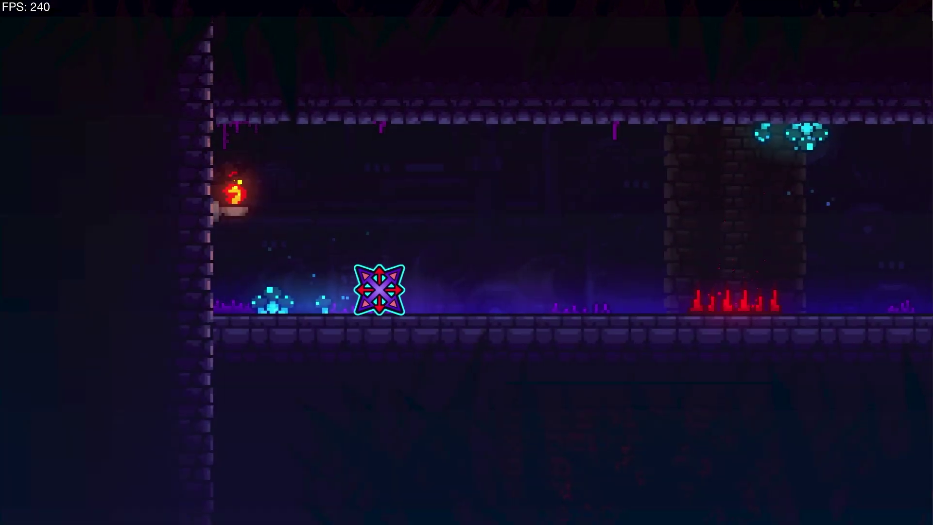
Jump the cube over the red spikes in Infected Dungeon
key(space)
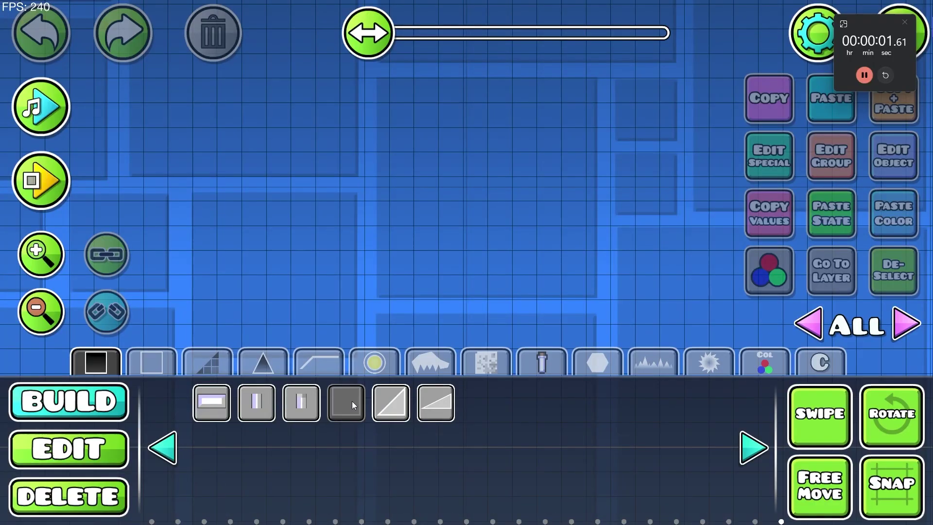
Place a block, then insert the 33-object Pixel Tower smart template into the editor
click(500, 115)
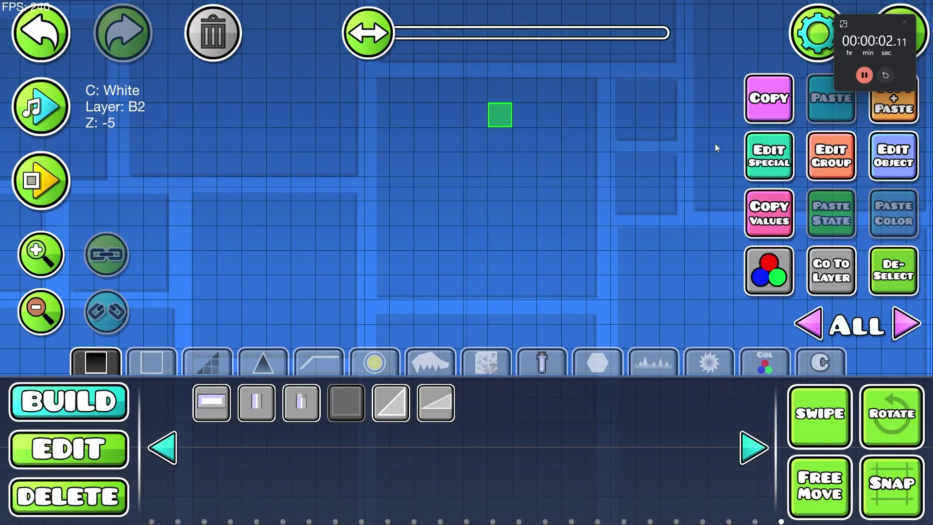
click(715, 144)
click(515, 408)
scroll(466, 241, down, 2)
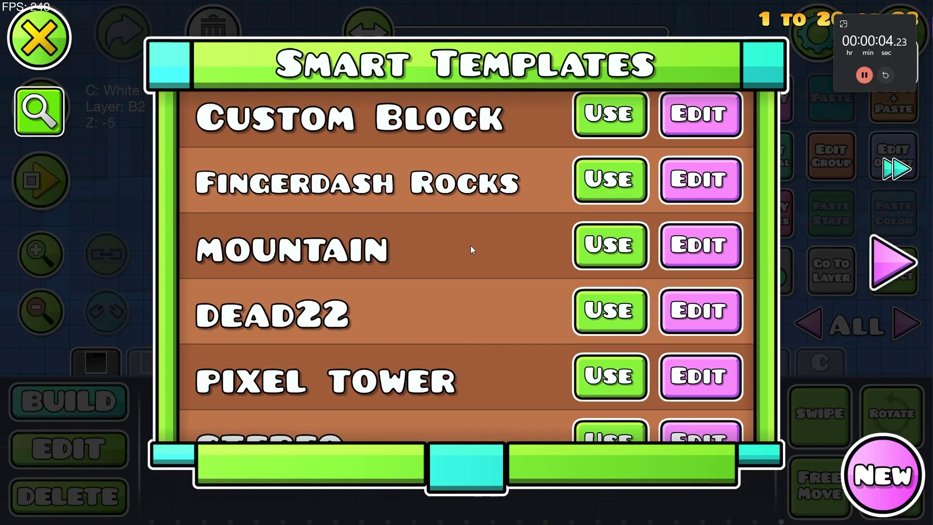
scroll(471, 250, down, 2)
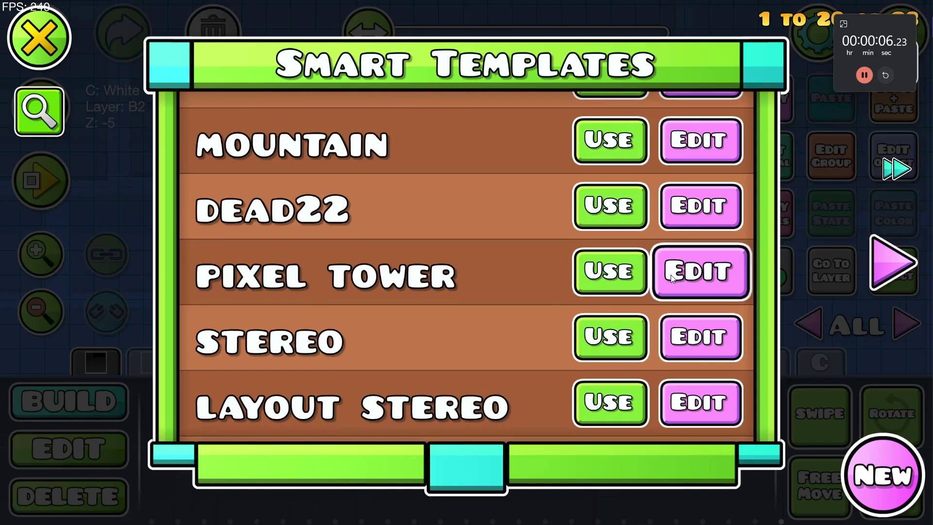
click(631, 272)
click(68, 53)
click(267, 427)
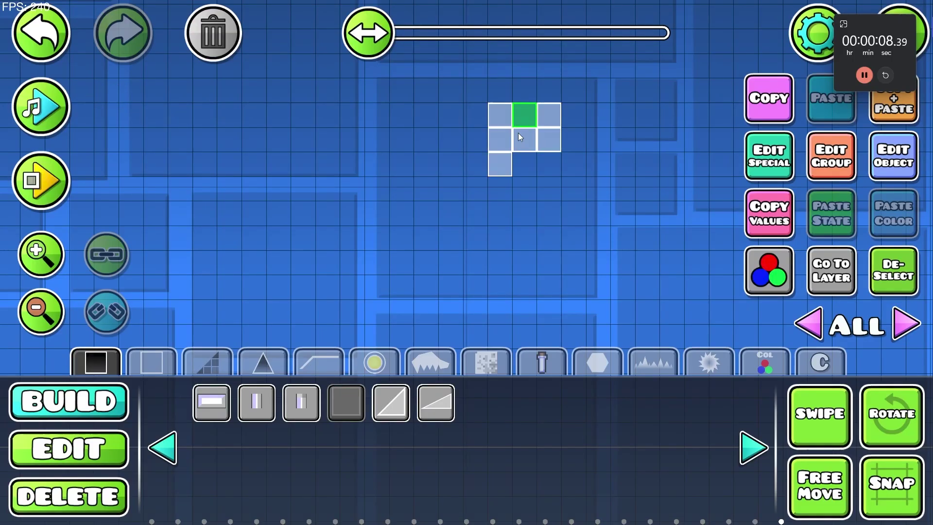
Select the nine placed blocks and create the tower's blocks from them
key(2)
key(ctrl+a)
click(791, 178)
click(319, 424)
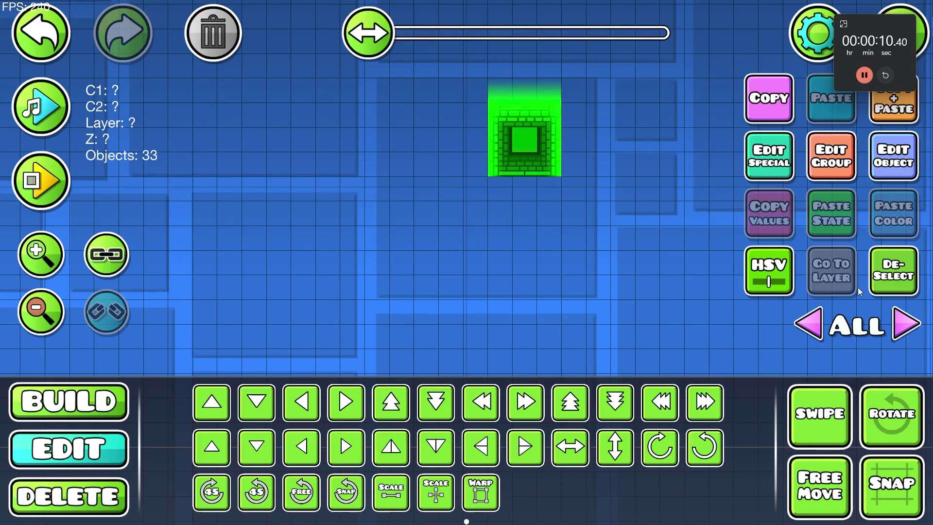
Shift the tower block's hue toward blue with the HSV sliders
click(748, 271)
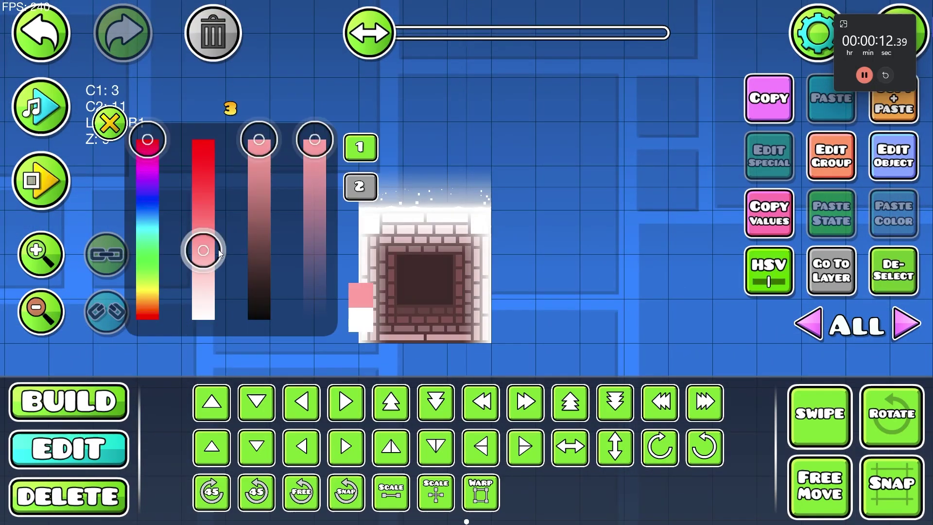
drag(147, 141, 135, 212)
scroll(204, 206, down, 2)
scroll(204, 206, left, 3)
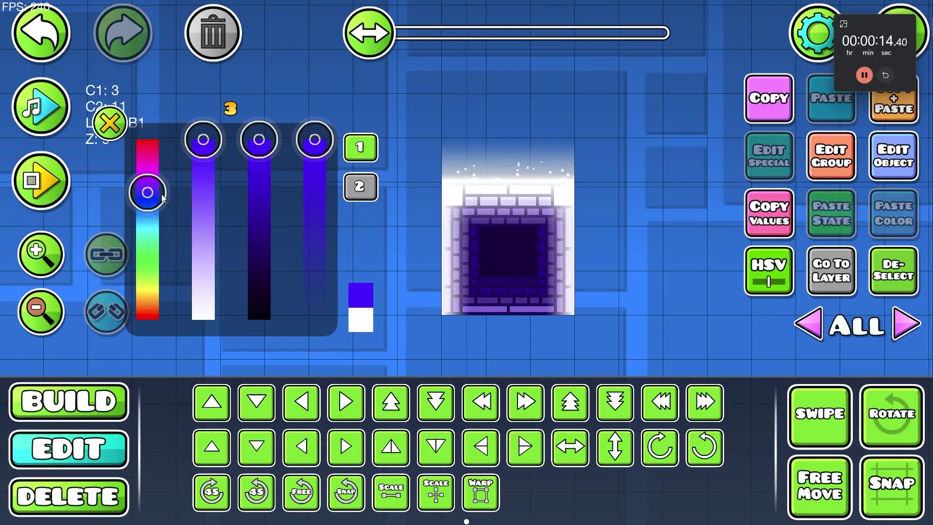
click(360, 186)
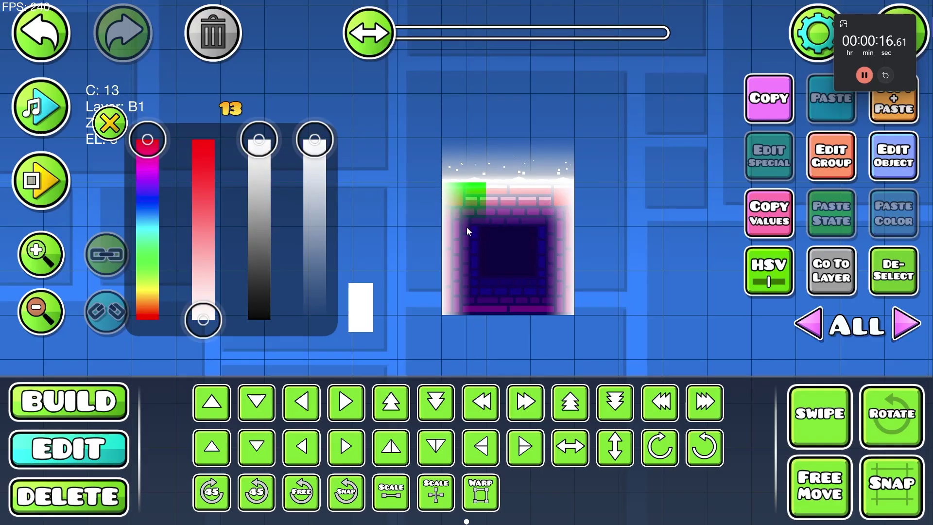
Set the tower's base colour channel to orange FF6A00
click(768, 271)
click(464, 442)
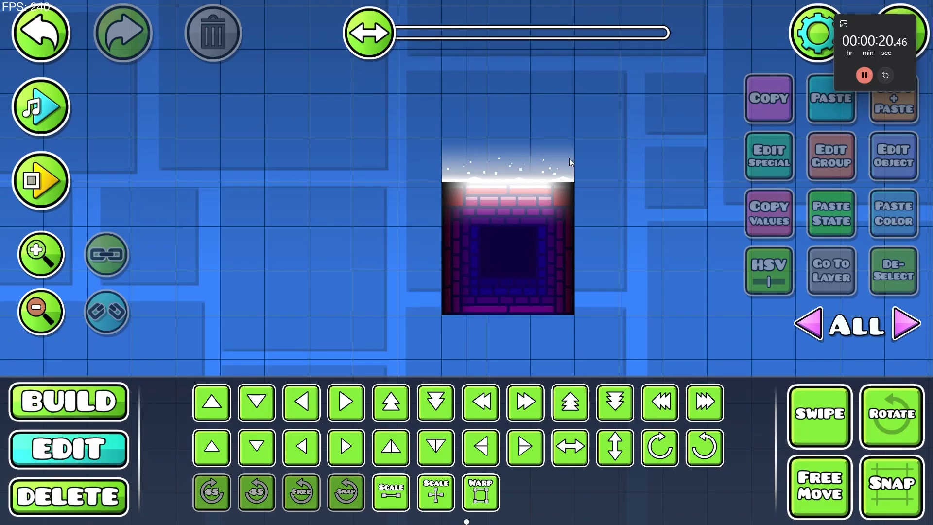
click(768, 271)
click(720, 439)
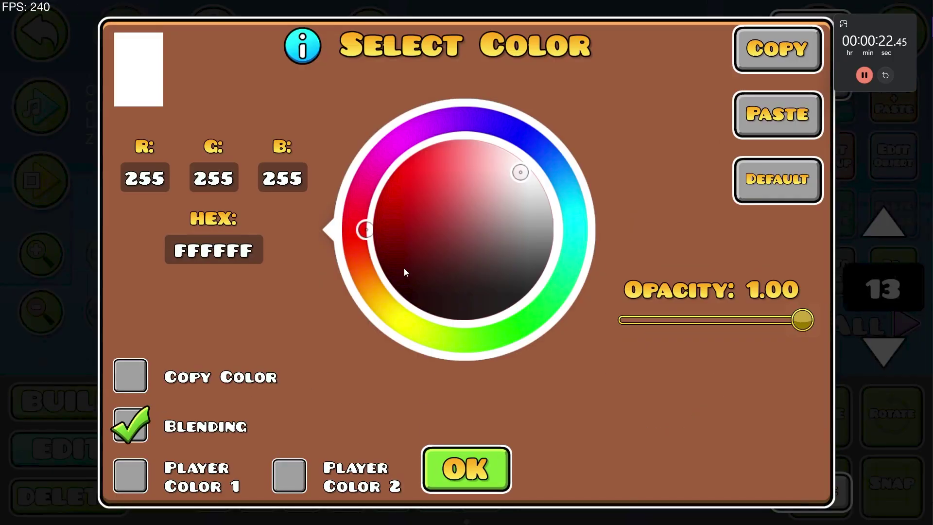
drag(404, 267, 405, 156)
click(465, 469)
click(467, 442)
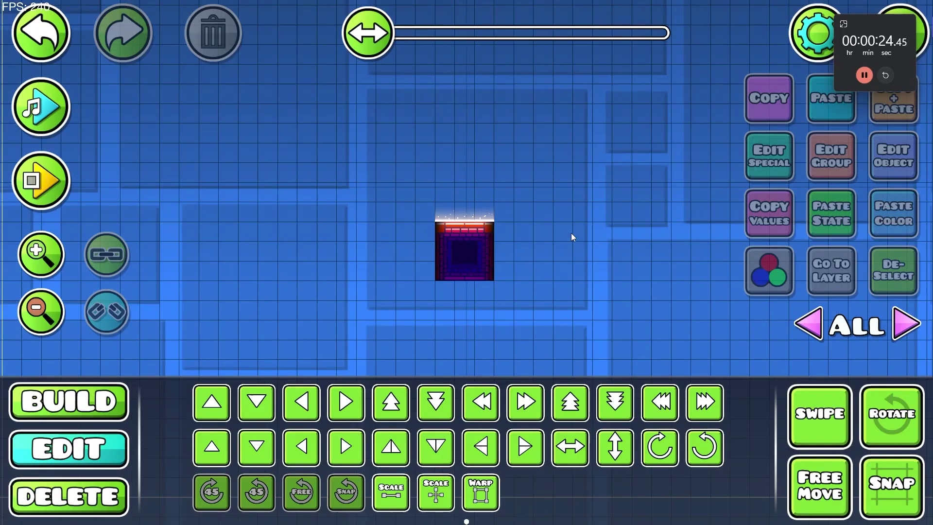
click(816, 33)
Switch the level background to the pillared dungeon image
click(773, 93)
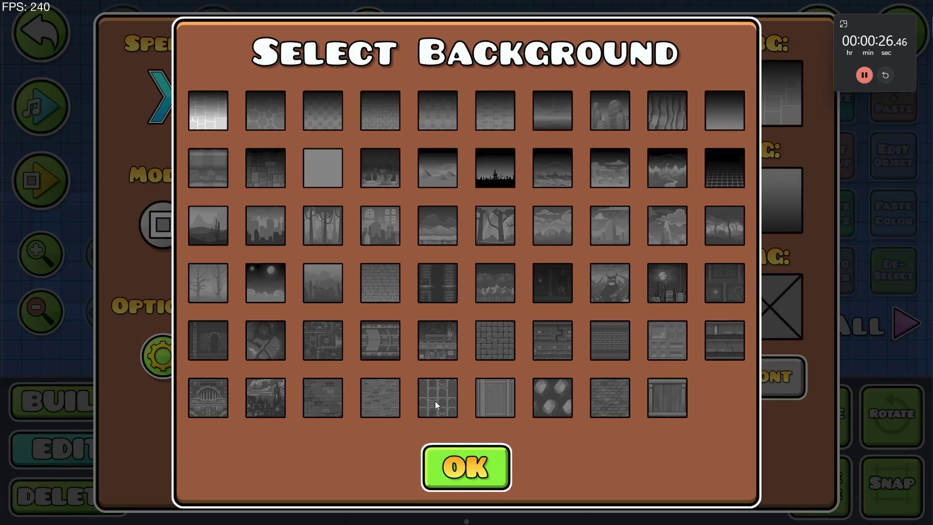
click(493, 329)
click(491, 240)
scroll(583, 228, left, 3)
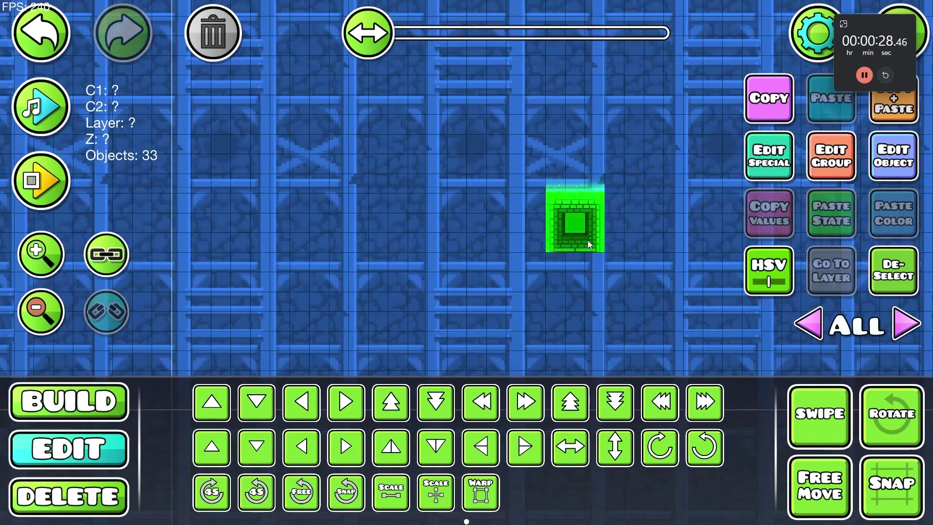
scroll(631, 225, down, 2)
scroll(632, 225, right, 4)
Tint the background a dark, deep purple and move the tower block to a new spot
click(816, 33)
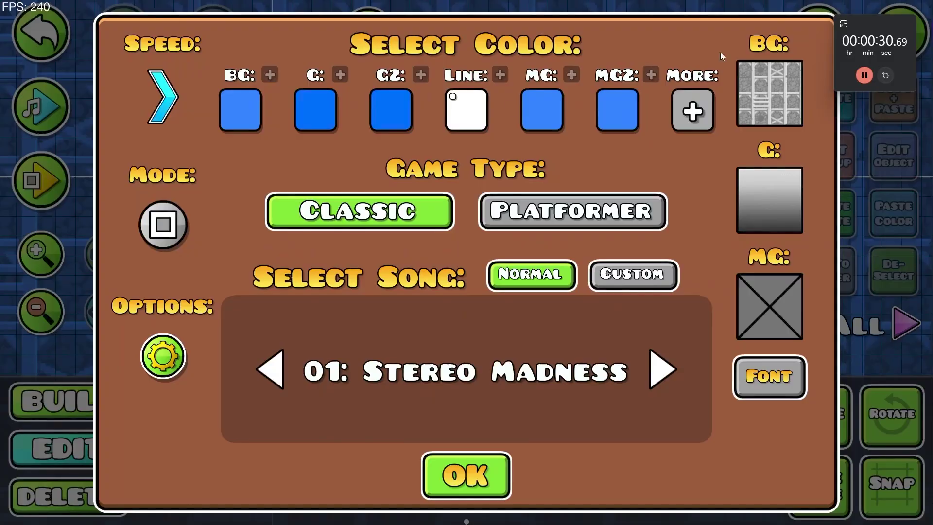
click(270, 75)
drag(146, 208, 146, 191)
drag(258, 140, 258, 216)
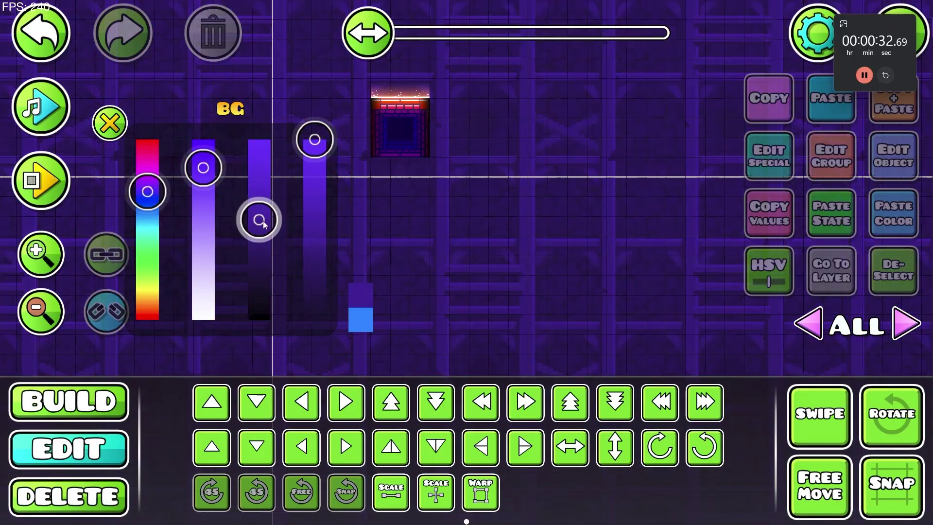
drag(202, 163, 203, 145)
scroll(409, 147, up, 2)
click(109, 123)
drag(448, 209, 299, 358)
click(713, 400)
Shift the tower block left and delete the bottom-left floor block
key(1)
key(2)
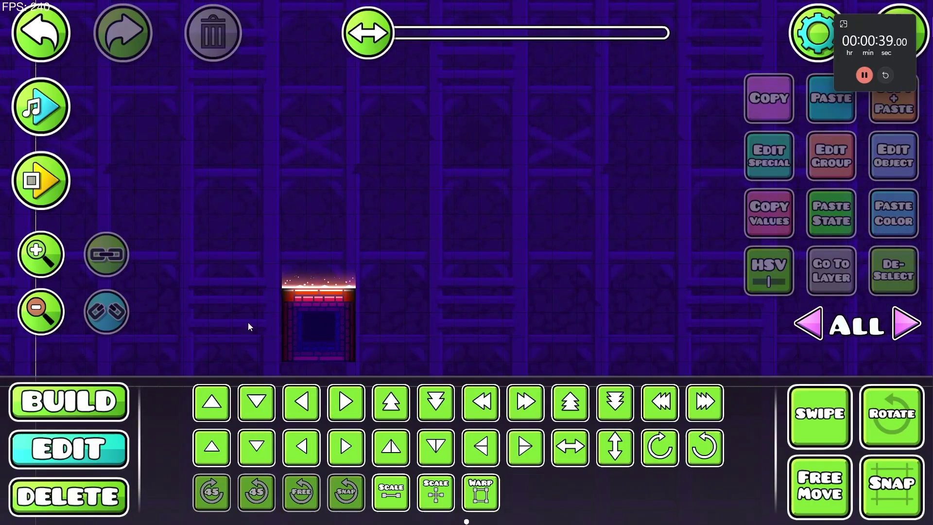
drag(247, 322, 656, 297)
key(a)
key(a)
key(a)
key(a)
key(a)
key(a)
key(a)
key(1)
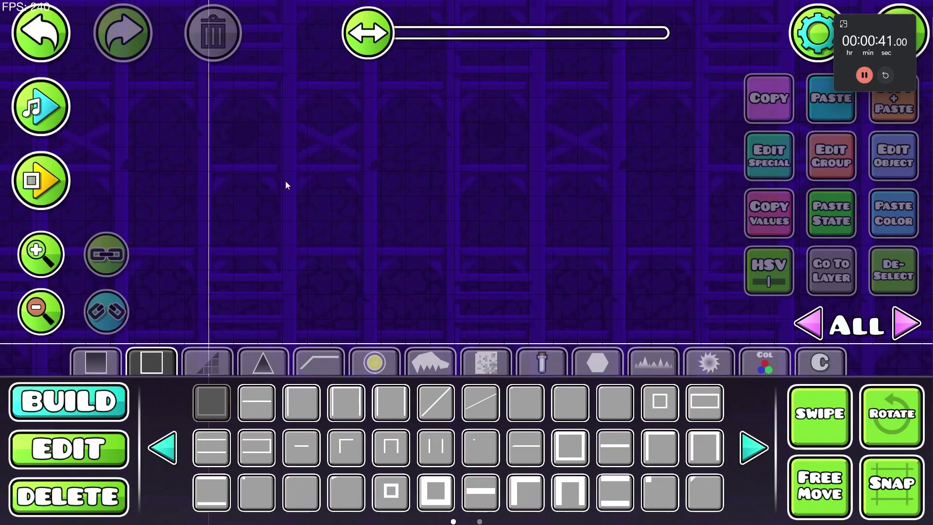
key(ctrl+z)
key(3)
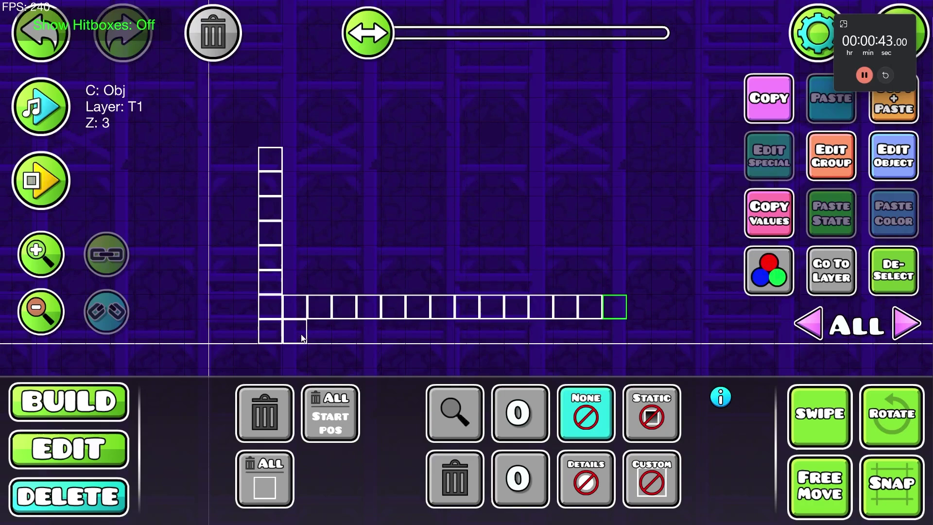
click(303, 338)
key(1)
Add a row of three floor blocks
scroll(603, 210, right, 2)
drag(517, 235, 467, 235)
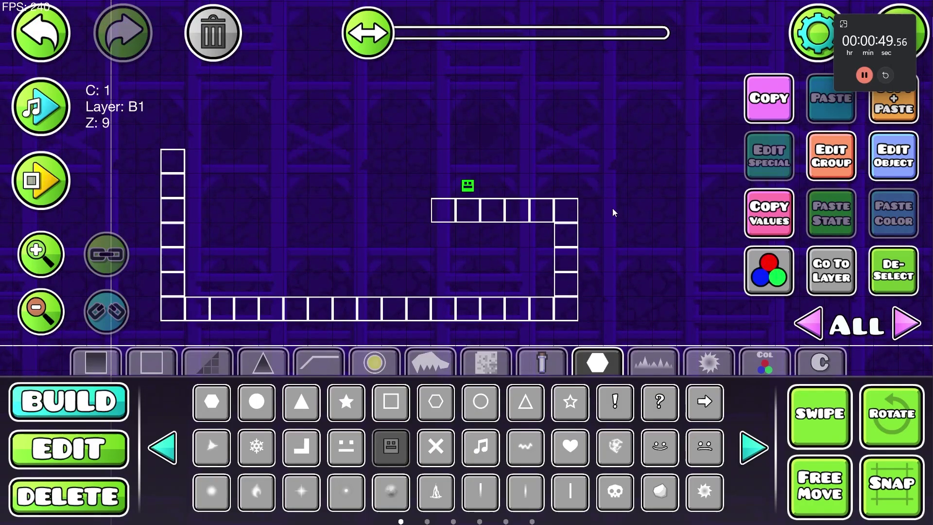
click(899, 290)
scroll(416, 297, up, 1)
scroll(416, 297, left, 3)
Build the outline-block left wall and ceiling row, erase strays, and add a floor pillar
click(150, 362)
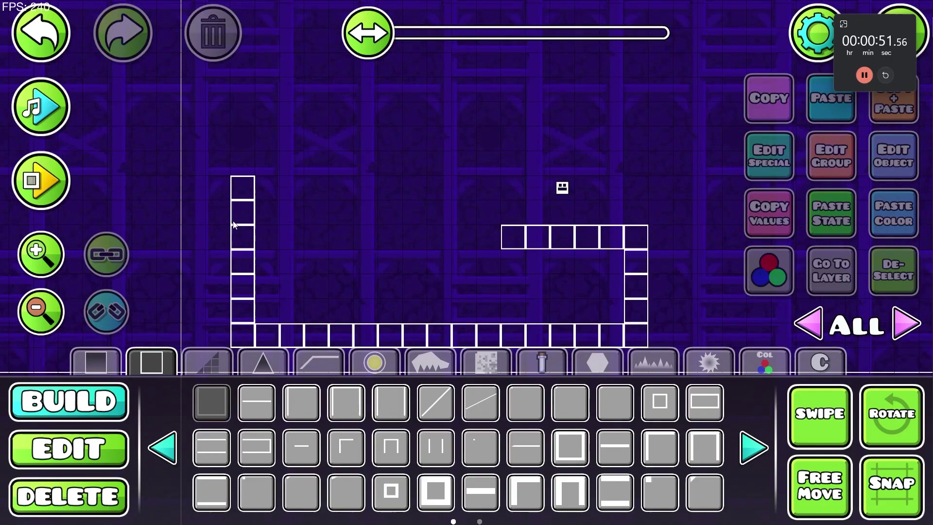
drag(242, 162, 291, 90)
key(3)
mouse_move(568, 116)
mouse_down()
mouse_move(311, 98)
mouse_move(576, 114)
mouse_up()
key(1)
key(3)
drag(524, 90, 379, 90)
key(1)
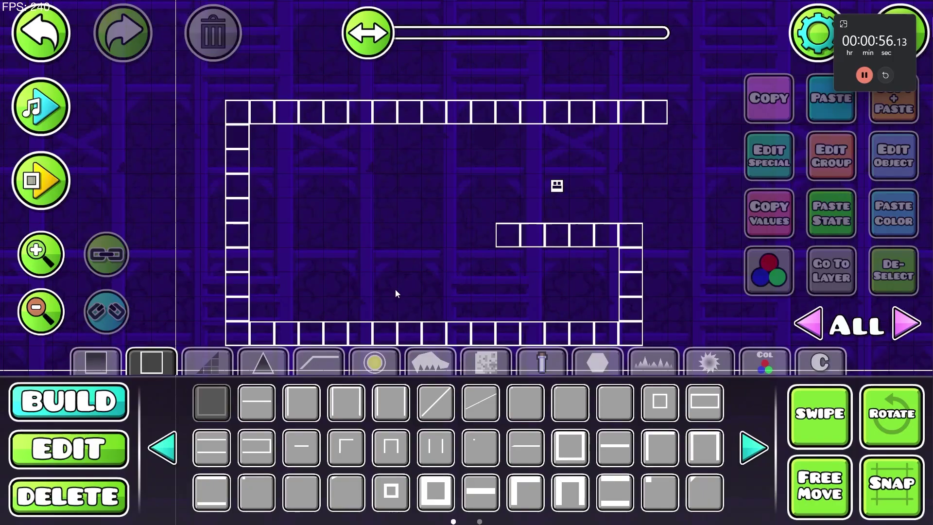
click(437, 293)
Draw a descending staircase of outline blocks beneath the raised ledge
key(2)
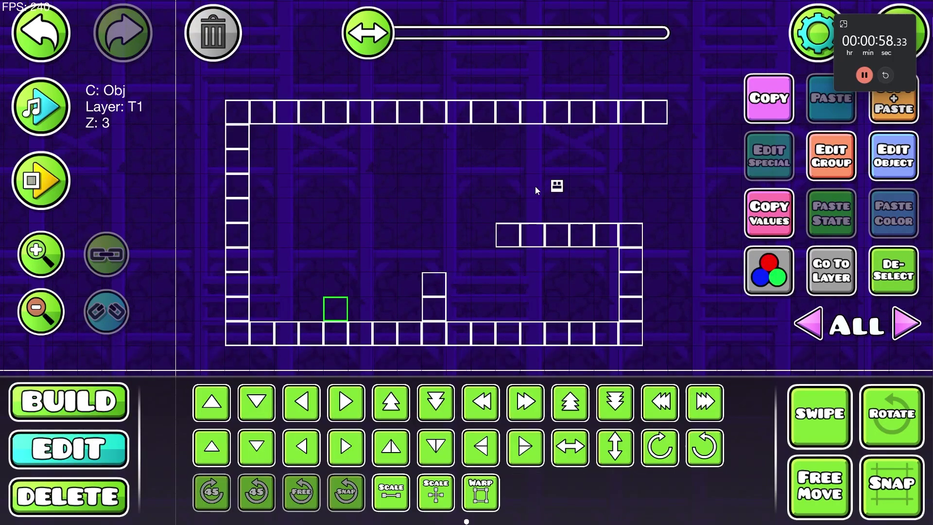
click(557, 188)
click(646, 279)
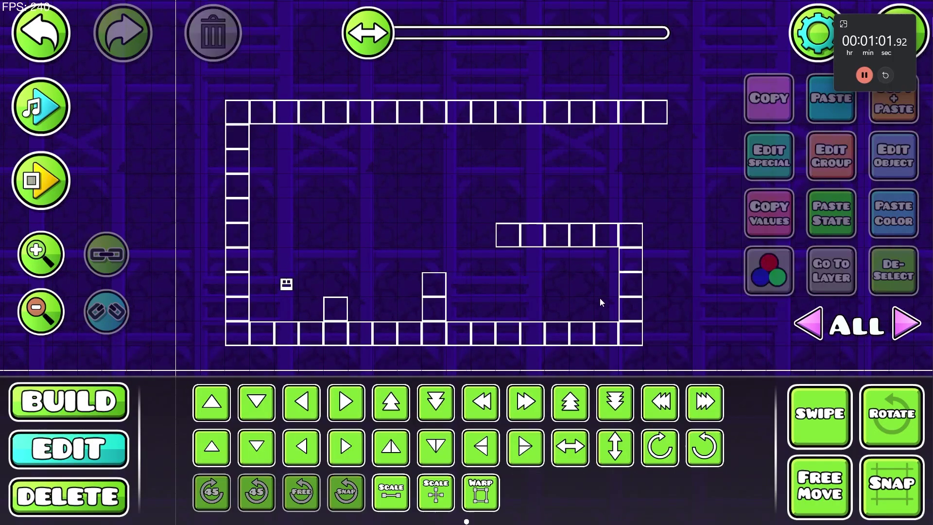
drag(599, 297, 209, 278)
key(1)
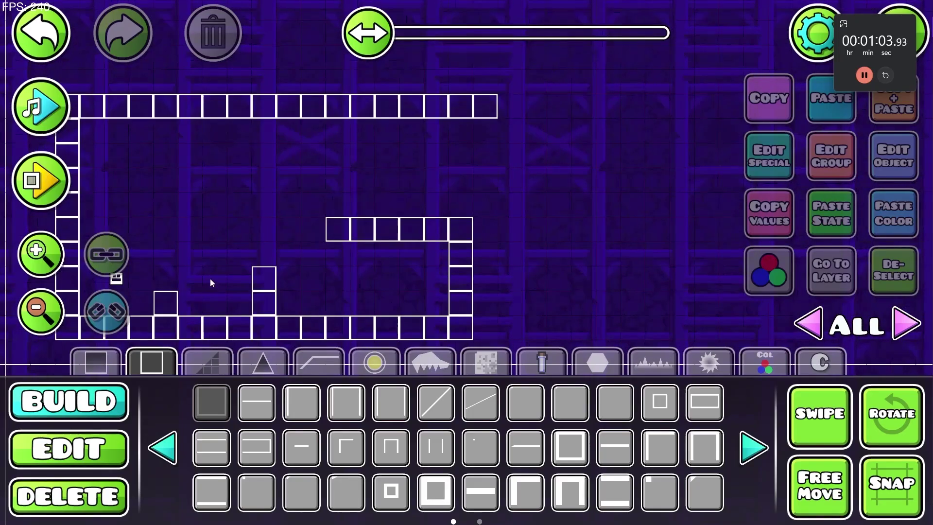
drag(427, 266, 311, 211)
drag(368, 226, 613, 297)
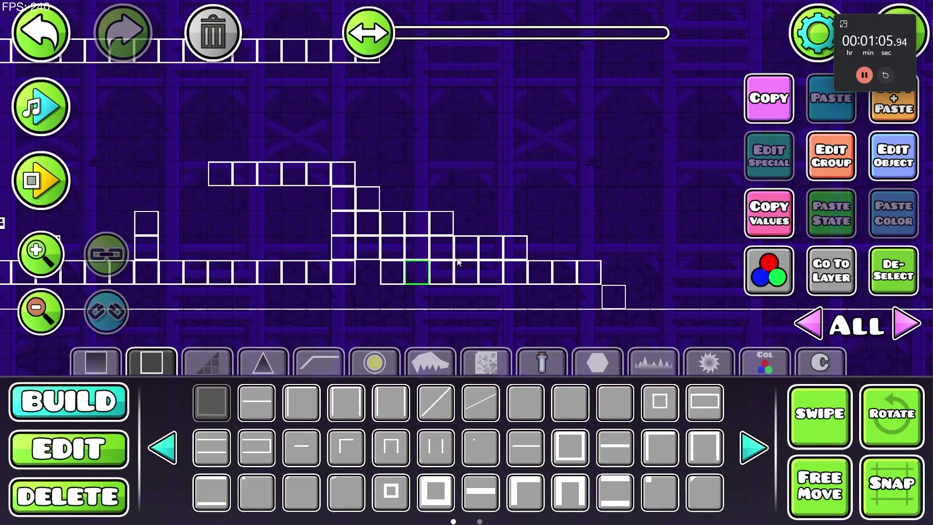
drag(650, 257, 471, 301)
Browse the orb, textured, trigger and decoration categories, ending on outline blocks
click(375, 362)
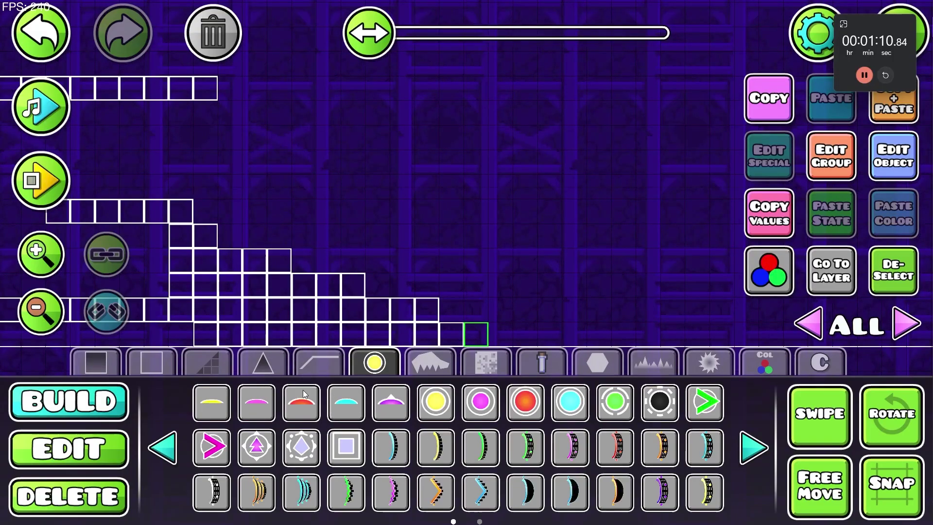
click(483, 364)
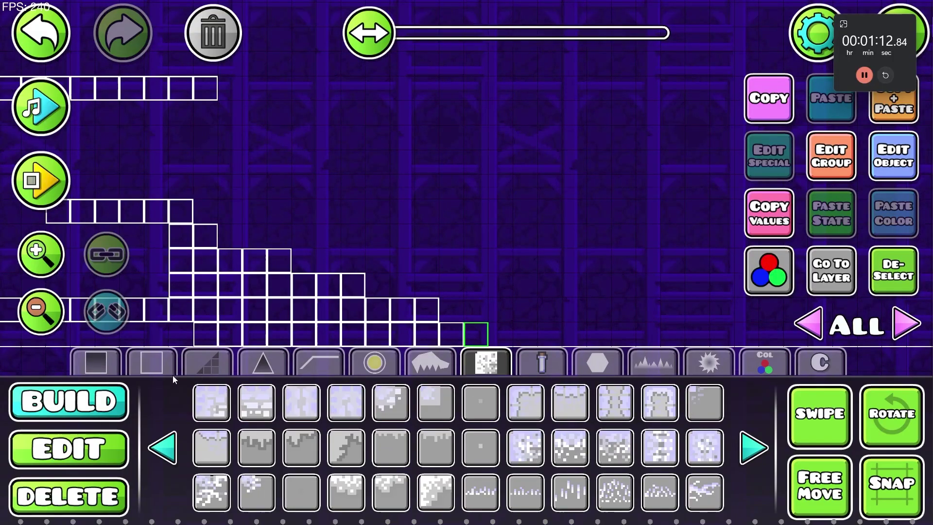
click(750, 362)
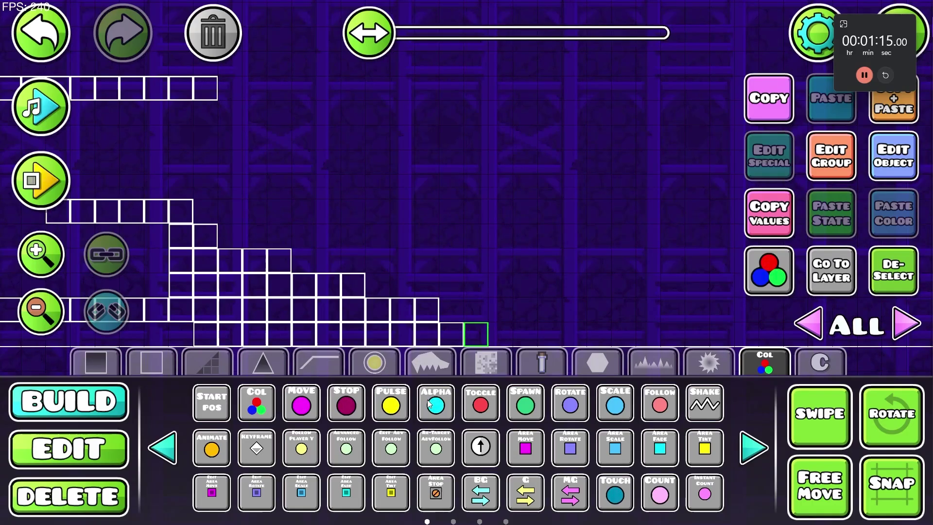
click(98, 360)
click(263, 362)
click(375, 362)
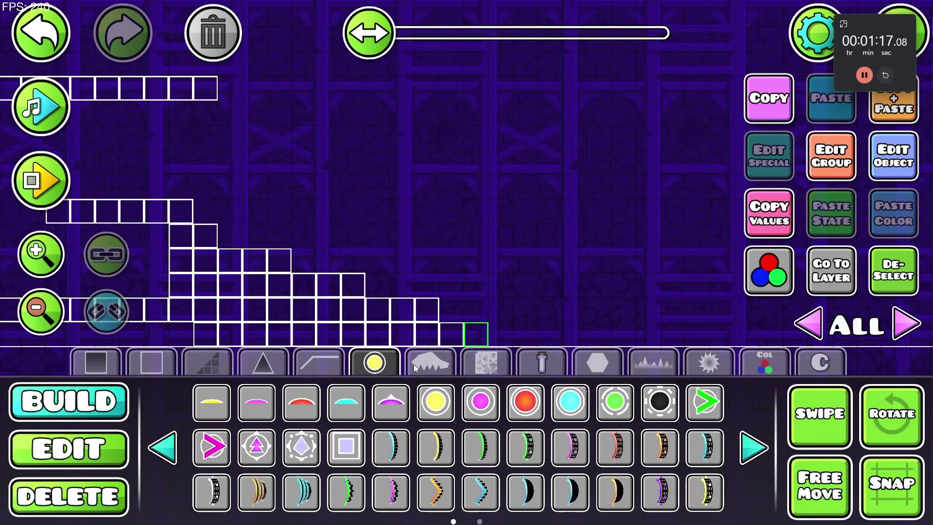
click(418, 362)
click(148, 367)
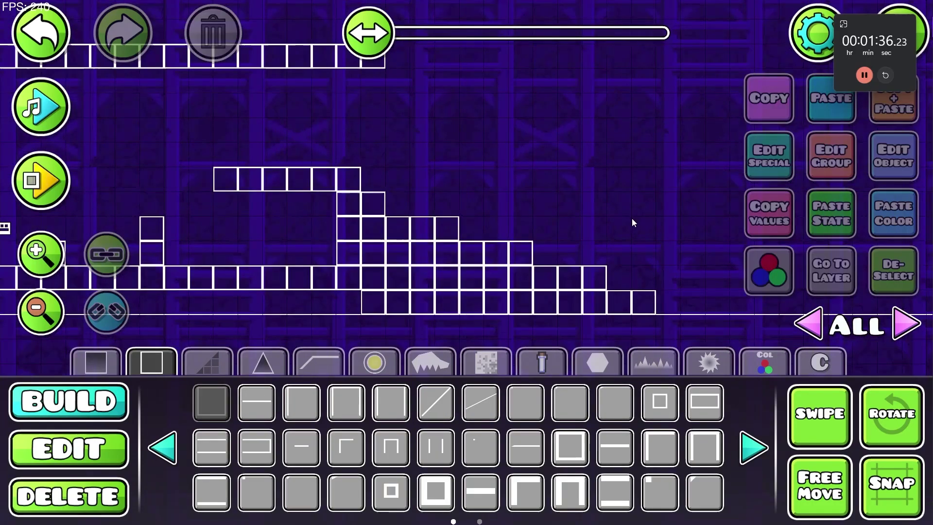
Raise the whole layout three blocks and lay a row of blocks along the floor
key(2)
key(ctrl+a)
key(w)
key(w)
key(w)
key(1)
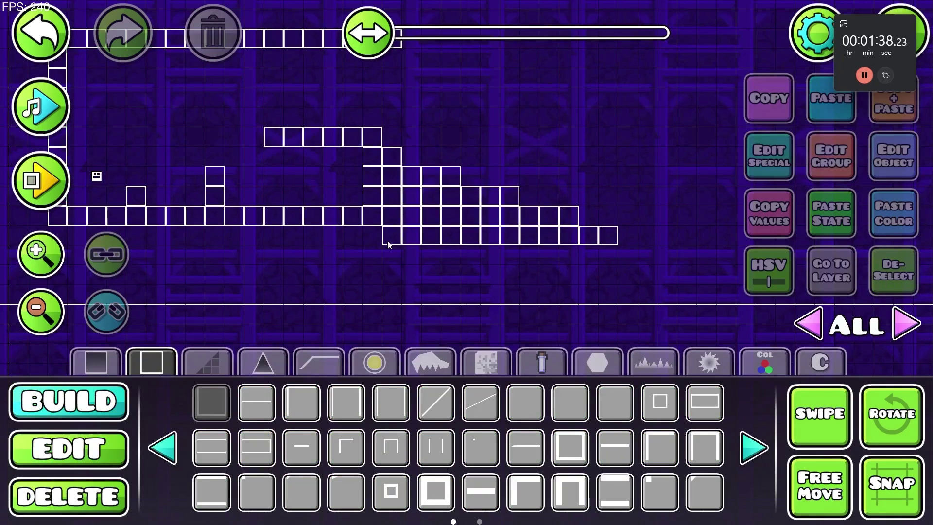
drag(385, 244, 91, 238)
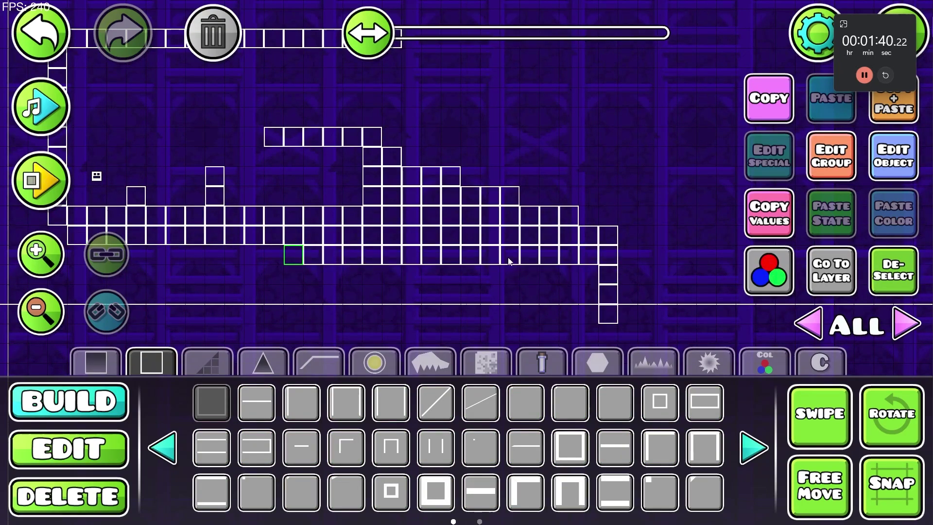
Add single blocks beside the top block and in the gaps
scroll(267, 283, right, 10)
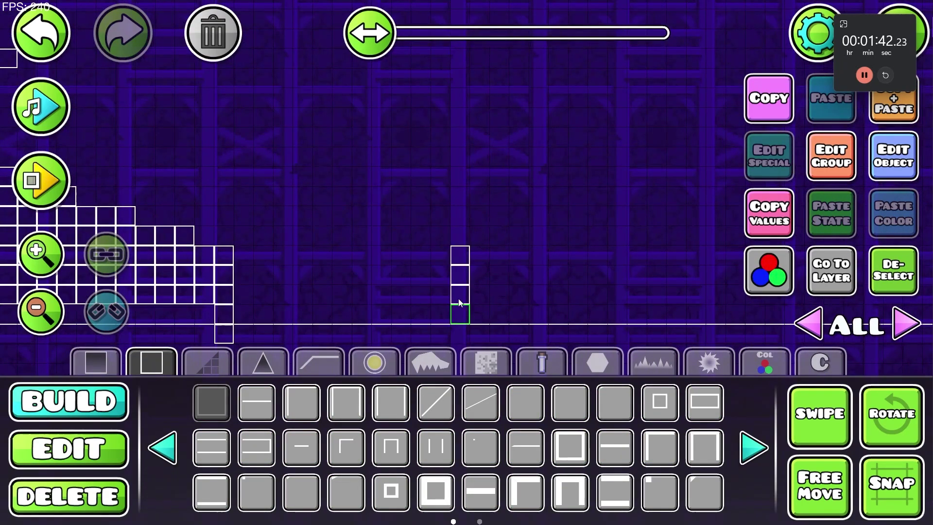
click(753, 139)
scroll(476, 287, right, 2)
scroll(476, 287, up, 1)
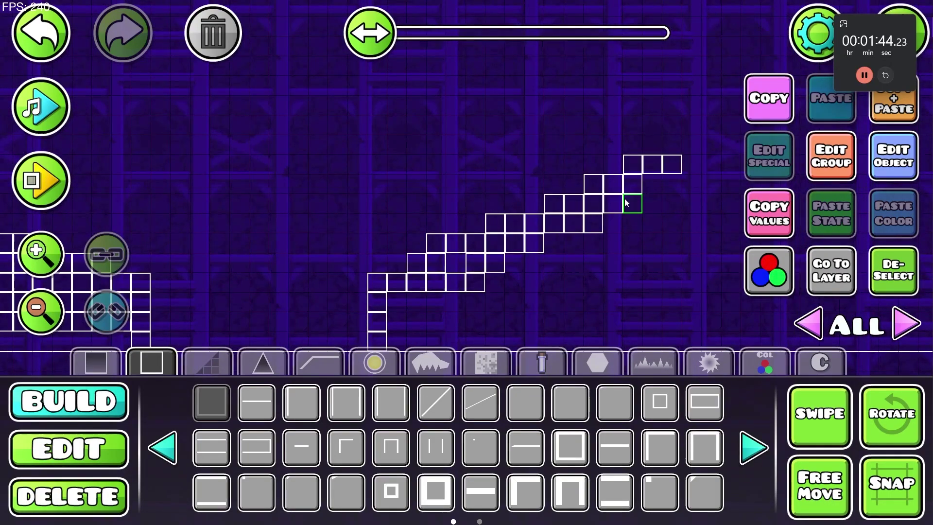
scroll(414, 304, left, 6)
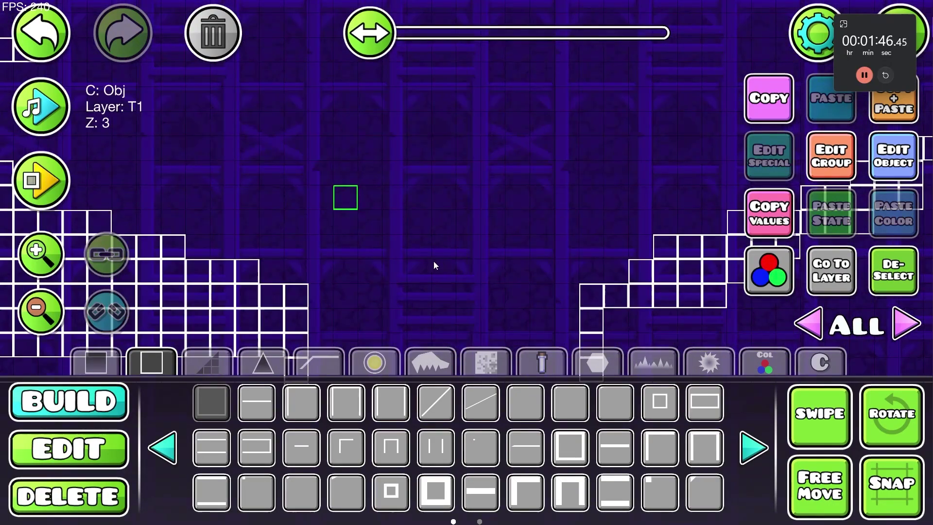
click(441, 144)
key(2)
click(493, 197)
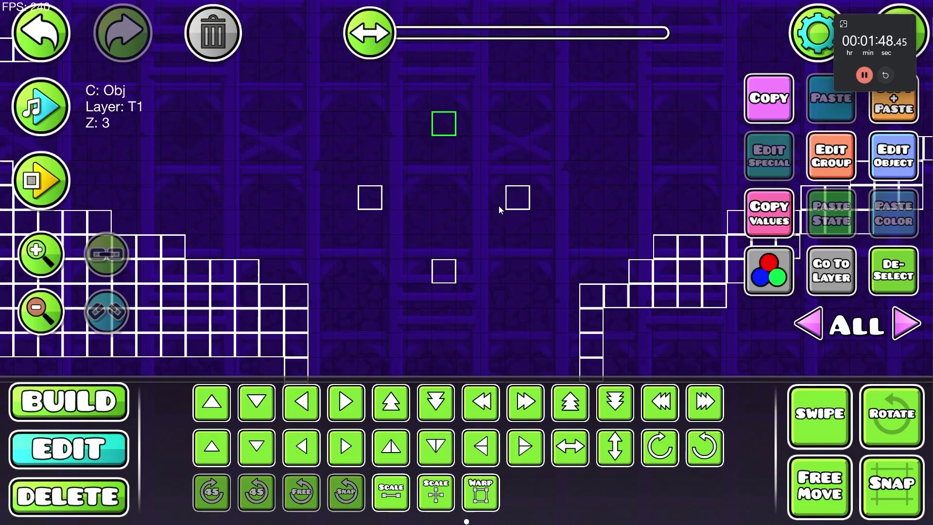
click(499, 205)
Nudge the staircase one block to the right
scroll(415, 255, down, 5)
drag(317, 333, 547, 216)
drag(487, 201, 529, 250)
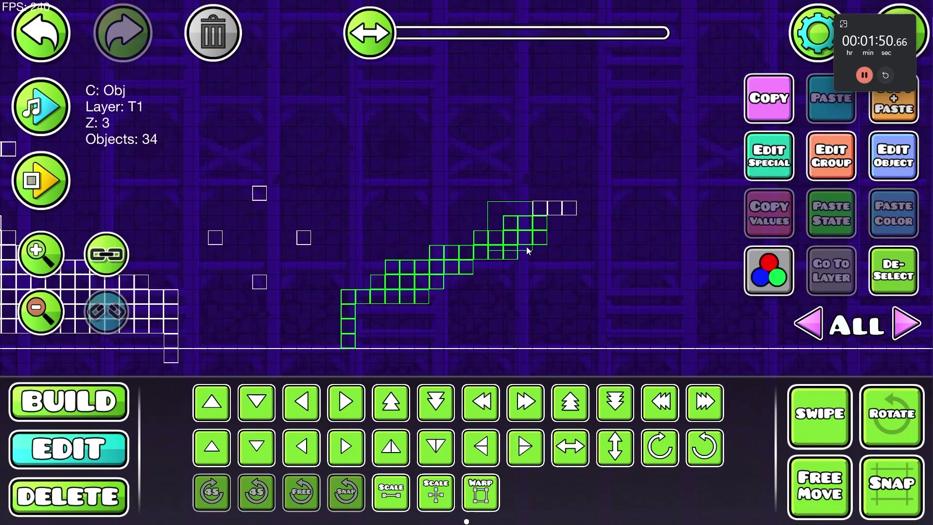
key(d)
click(896, 278)
key(1)
Add single blocks below and among the scattered blocks near the staircase
click(392, 282)
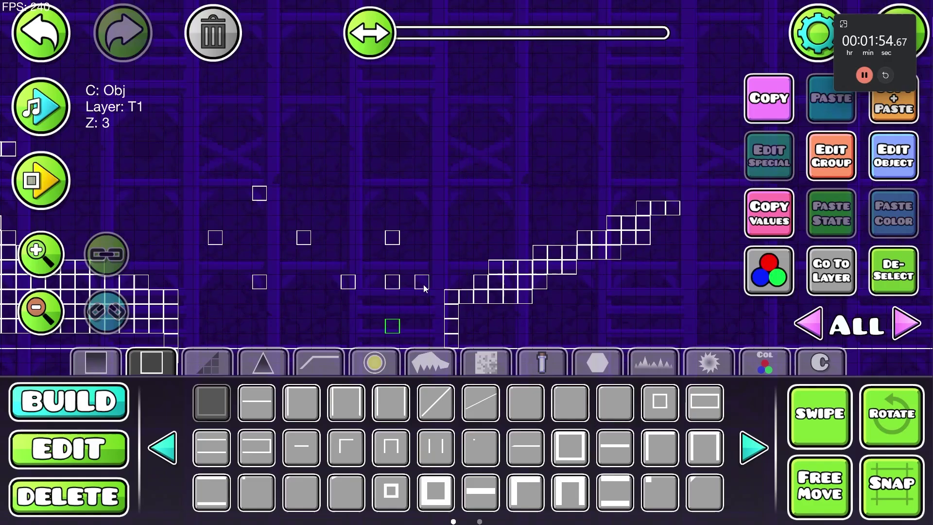
key(2)
drag(365, 284, 363, 315)
click(450, 305)
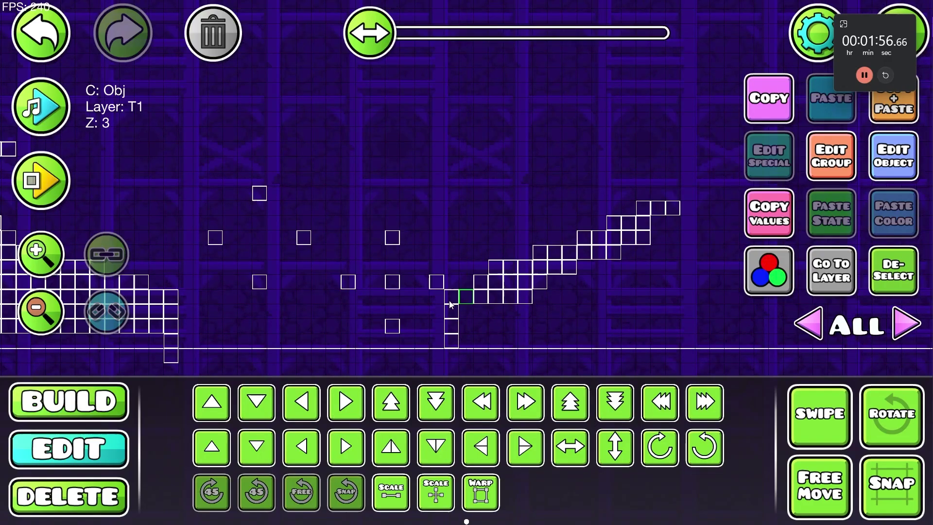
drag(444, 197, 765, 371)
click(896, 277)
drag(596, 307, 578, 310)
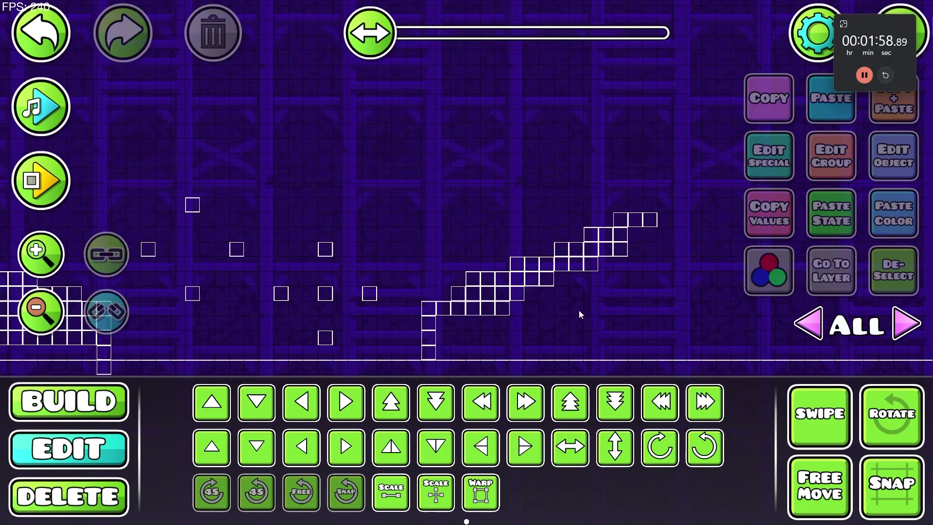
key(1)
click(232, 243)
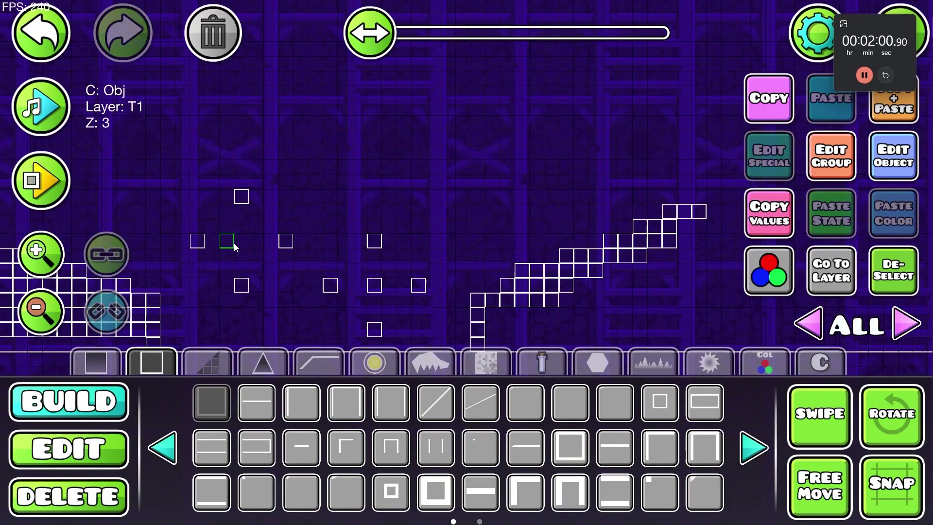
Place three blocks in the upper row
scroll(459, 261, up, 2)
click(515, 166)
click(495, 166)
click(474, 168)
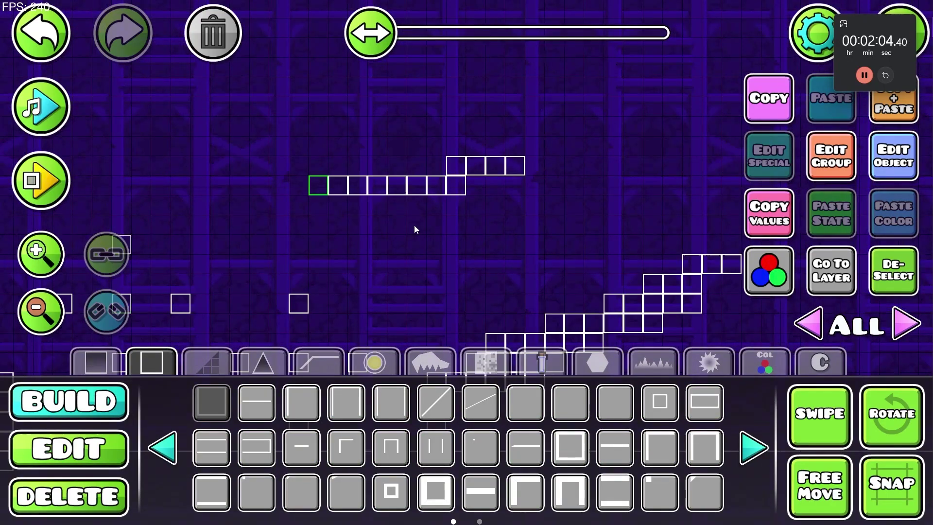
key(3)
key(1)
scroll(498, 247, right, 5)
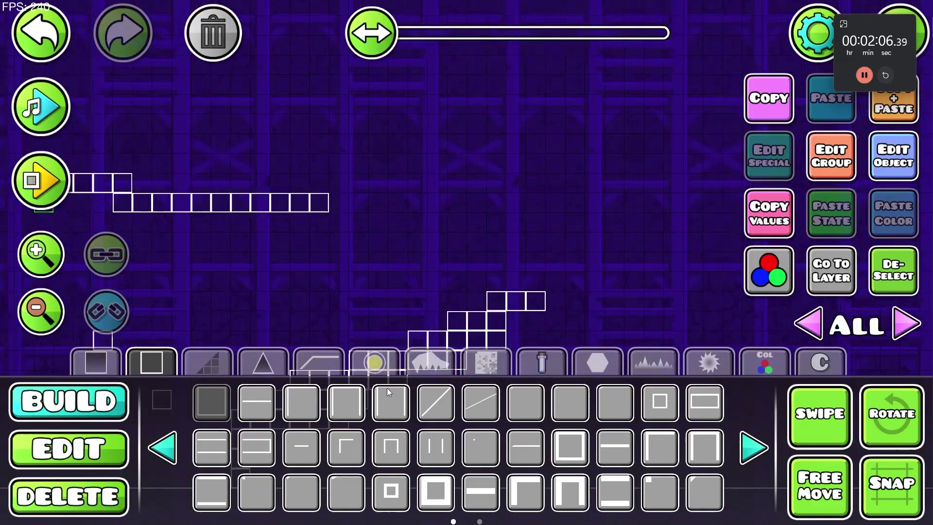
Return to the outline blocks and erase five blocks from the upper row
click(374, 362)
scroll(461, 247, down, 2)
scroll(462, 247, left, 2)
click(151, 362)
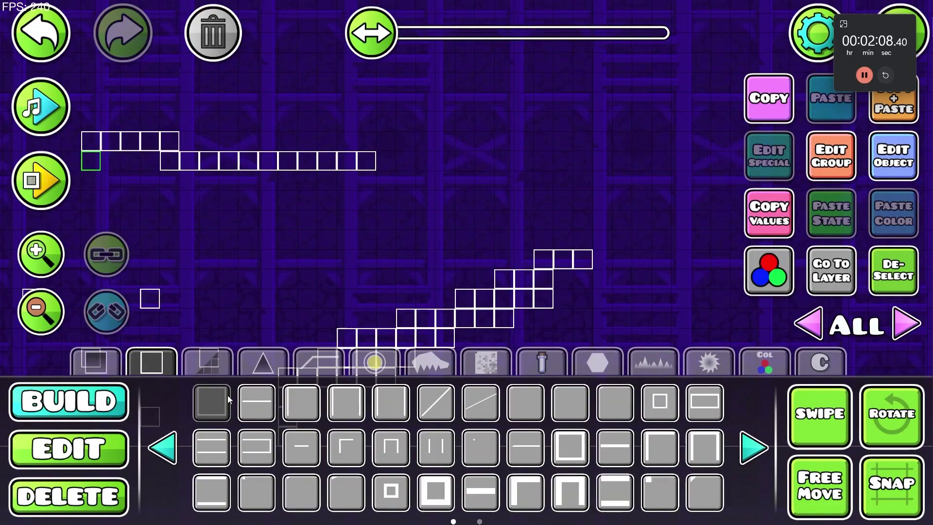
scroll(505, 185, down, 2)
key(3)
mouse_move(476, 224)
mouse_down()
mouse_move(444, 258)
mouse_move(457, 208)
mouse_move(476, 208)
mouse_up()
Select the three ledge blocks in Edit mode, then clear the selection
key(1)
key(3)
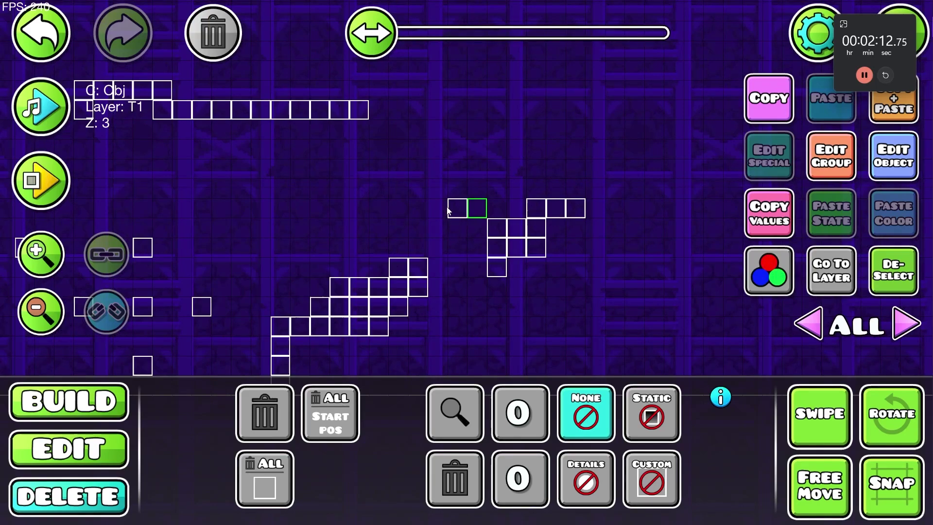
key(2)
key(ctrl+z)
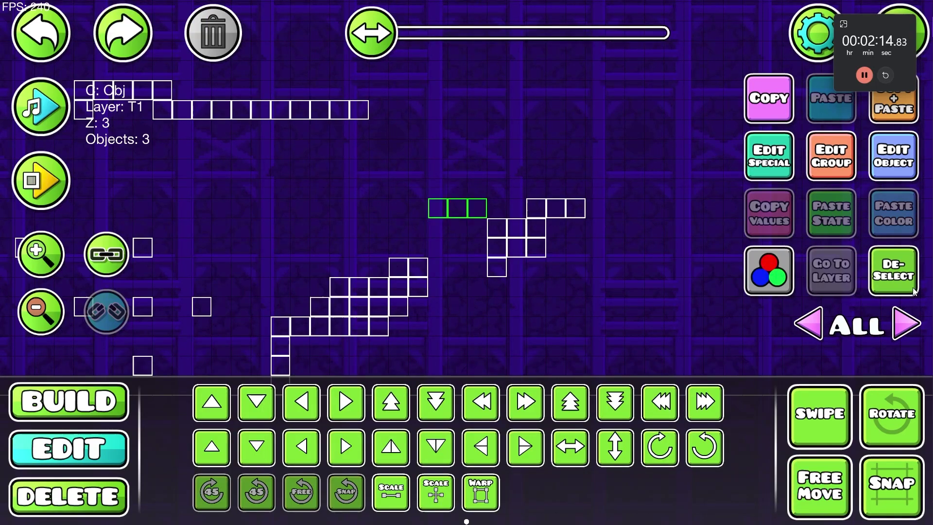
click(913, 292)
drag(504, 245, 447, 248)
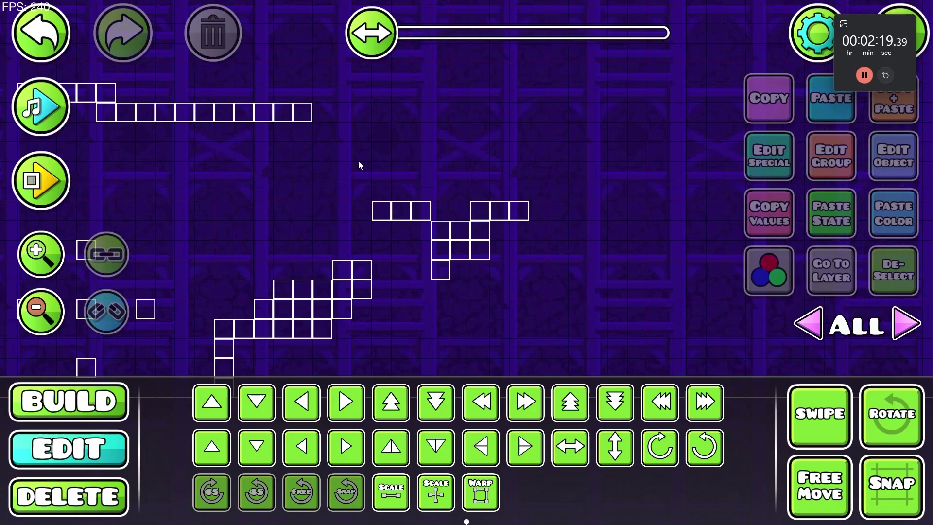
Remove a stray block and build a block column downward beneath the staircase
key(3)
click(443, 272)
key(1)
mouse_move(453, 281)
mouse_down()
mouse_move(411, 241)
mouse_move(396, 344)
mouse_up()
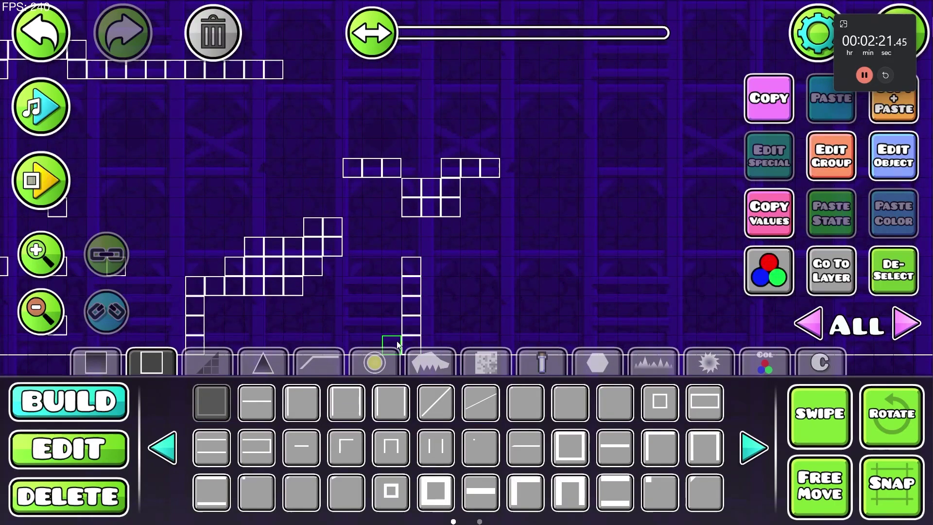
key(3)
mouse_move(516, 214)
mouse_down()
mouse_move(387, 255)
mouse_move(408, 319)
mouse_up()
click(386, 254)
Delete the extra block and build a five-block column downward to fill under the staircase
key(1)
key(3)
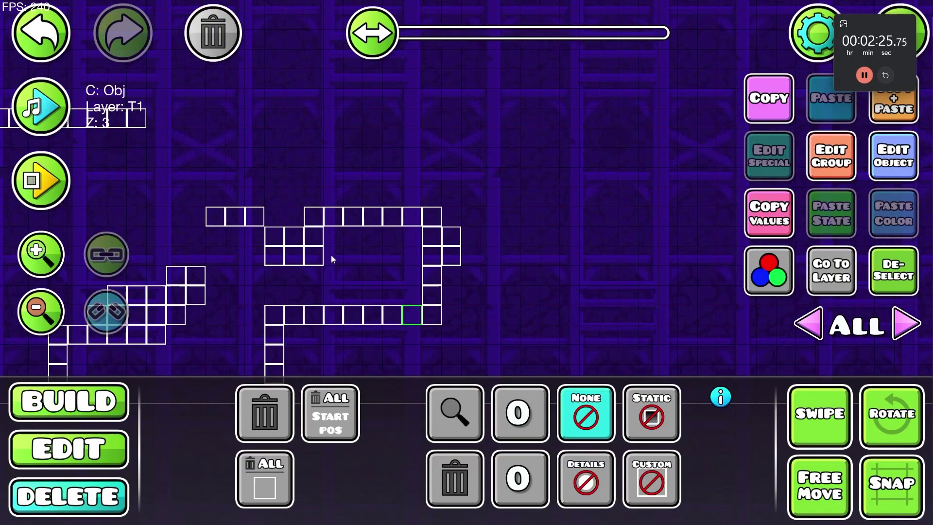
key(1)
scroll(507, 261, down, 1)
scroll(506, 261, left, 1)
key(3)
scroll(534, 181, down, 1)
scroll(533, 180, left, 3)
key(Delete)
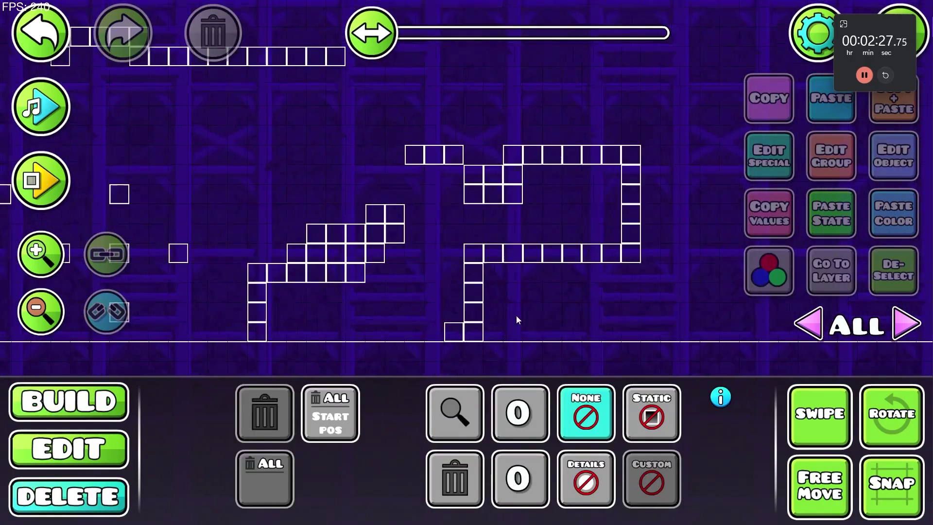
key(1)
drag(394, 255, 394, 331)
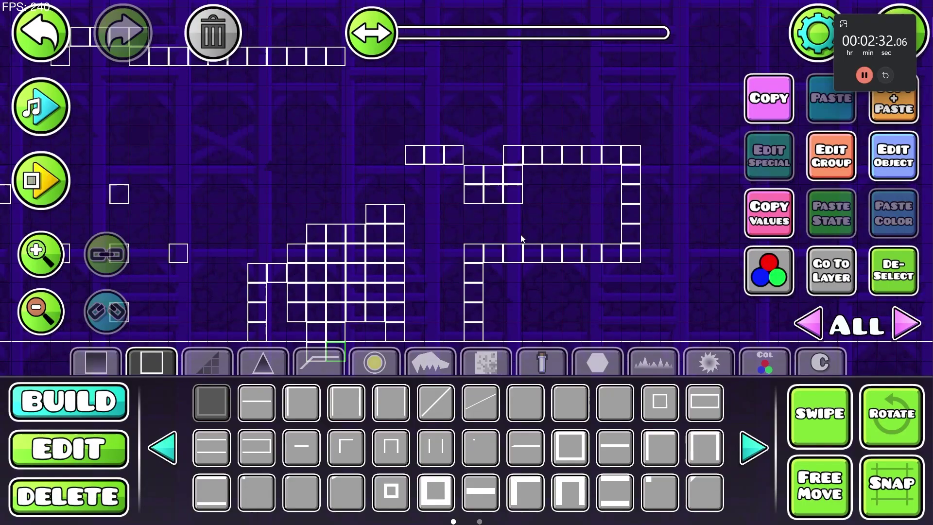
Add blocks to the enclosure's top row and above it, deleting the extra top-right block
scroll(482, 219, up, 3)
scroll(351, 258, right, 4)
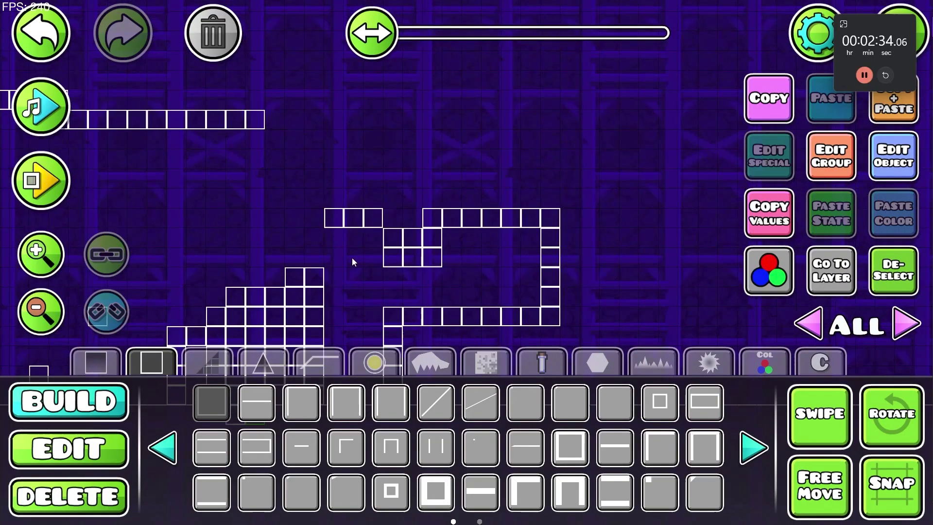
key(3)
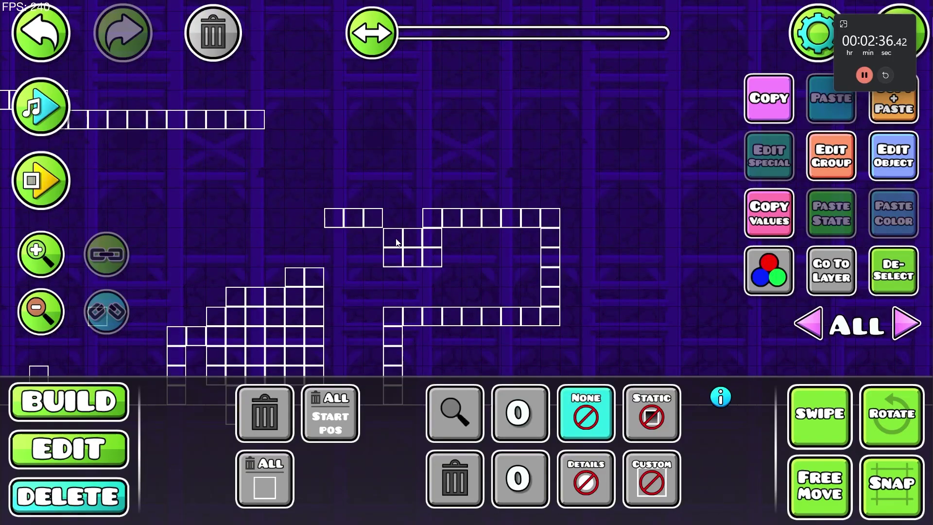
key(1)
click(412, 218)
key(3)
key(1)
key(3)
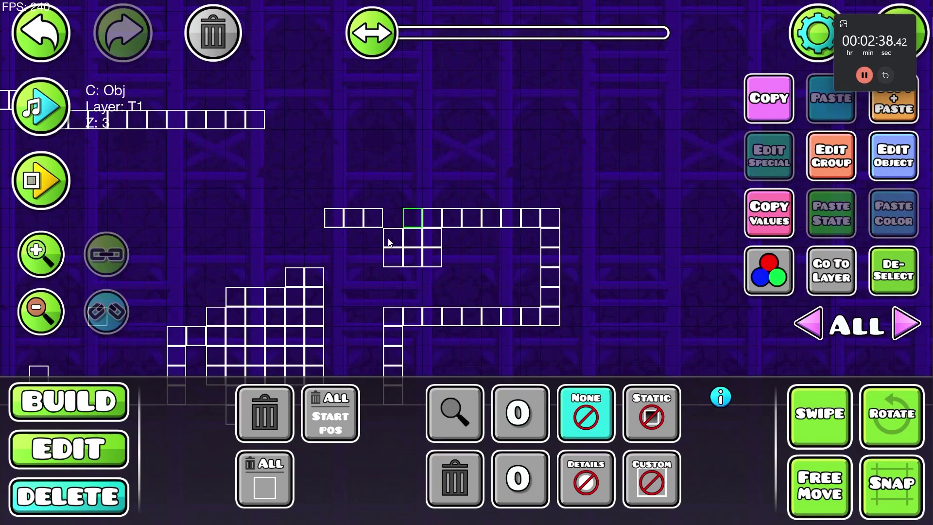
key(1)
click(436, 199)
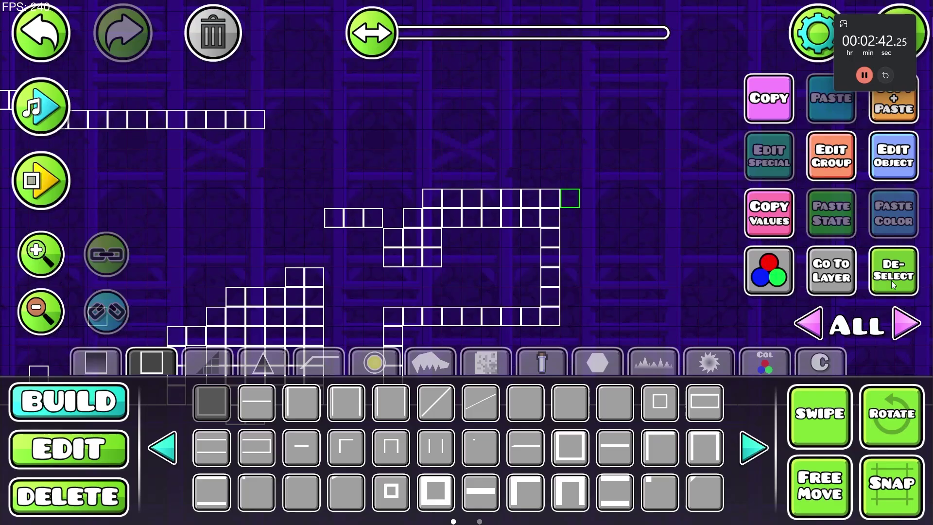
key(3)
key(Delete)
key(1)
Look through the orbs-and-pads palette, then return to the basic solid blocks
drag(365, 329, 470, 359)
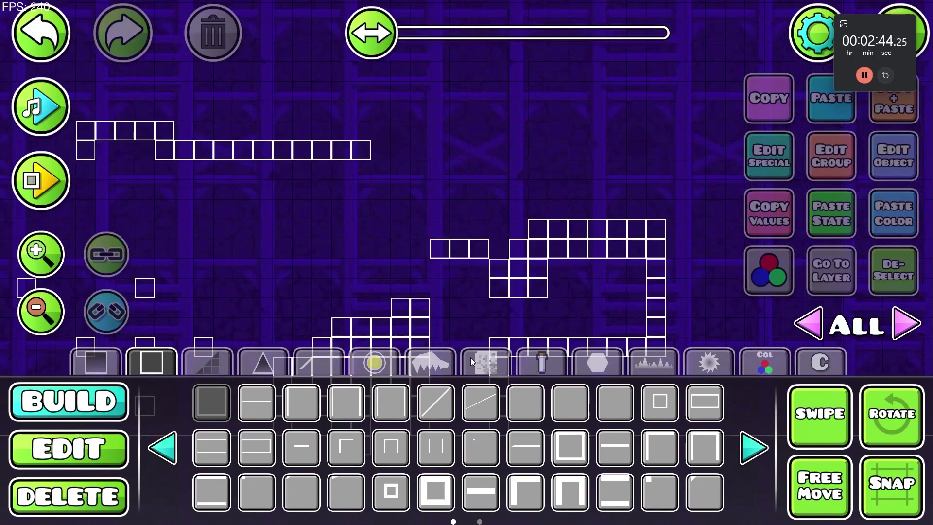
click(374, 362)
click(87, 371)
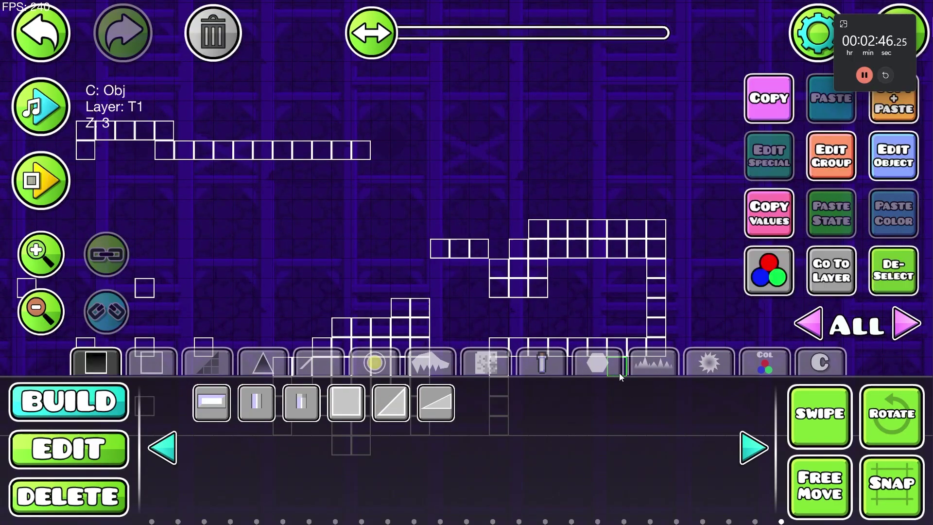
Undo the last action and place a third arrow marker on the ledge
key(ctrl+z)
click(602, 364)
click(481, 231)
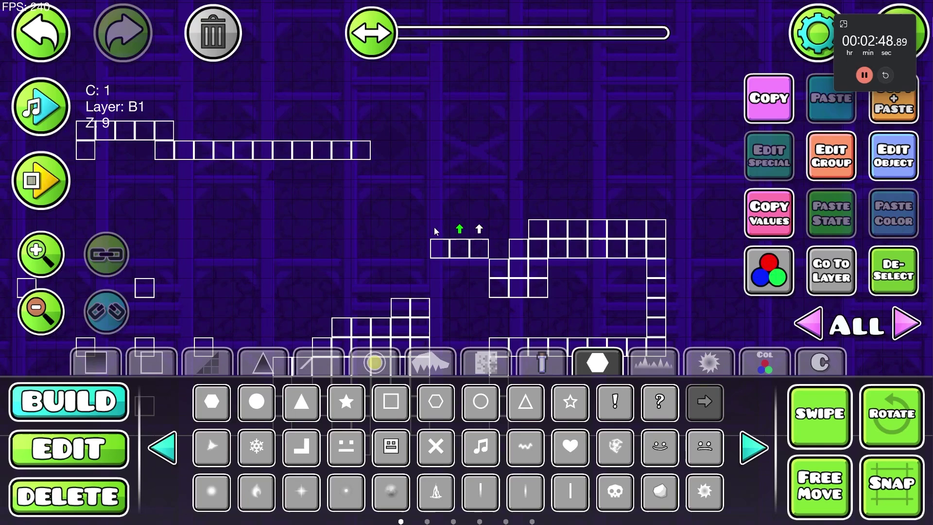
click(152, 363)
scroll(347, 262, down, 2)
Remove the stray green block and add a block at the end of the row
key(3)
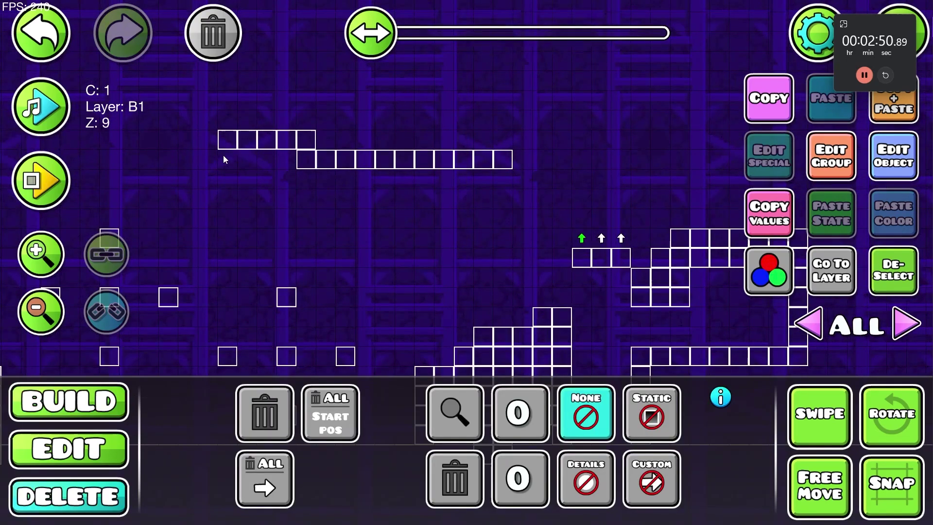
scroll(412, 282, up, 2)
key(1)
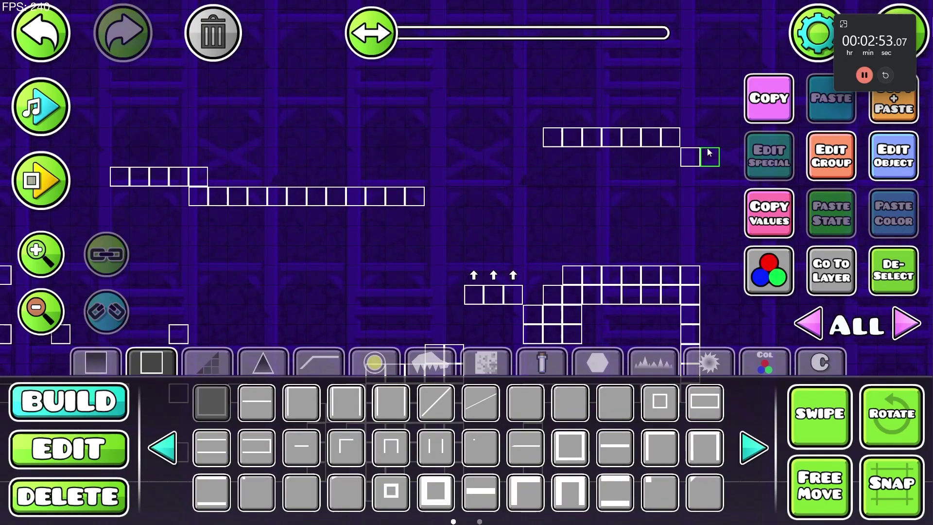
key(3)
click(619, 170)
key(1)
click(629, 153)
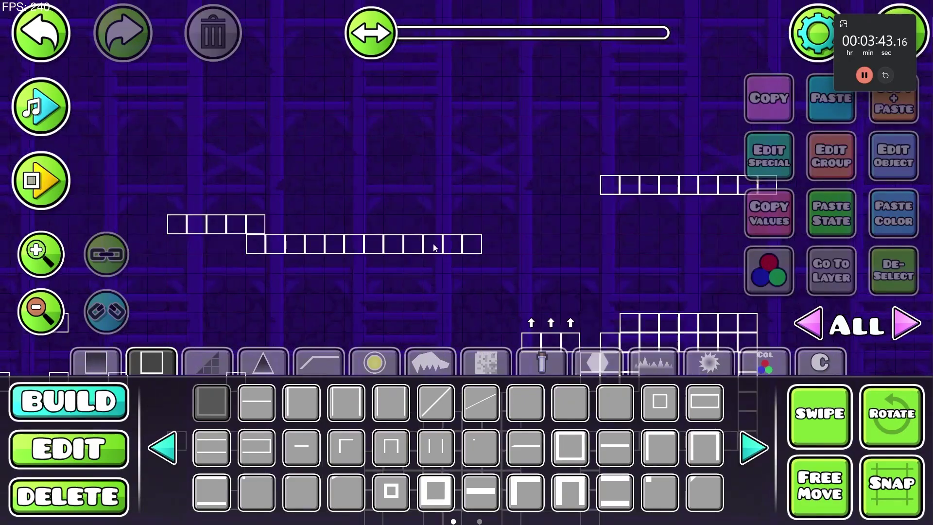
Pick the key from the collectibles tab and place it above the block row
drag(434, 248, 600, 260)
click(596, 362)
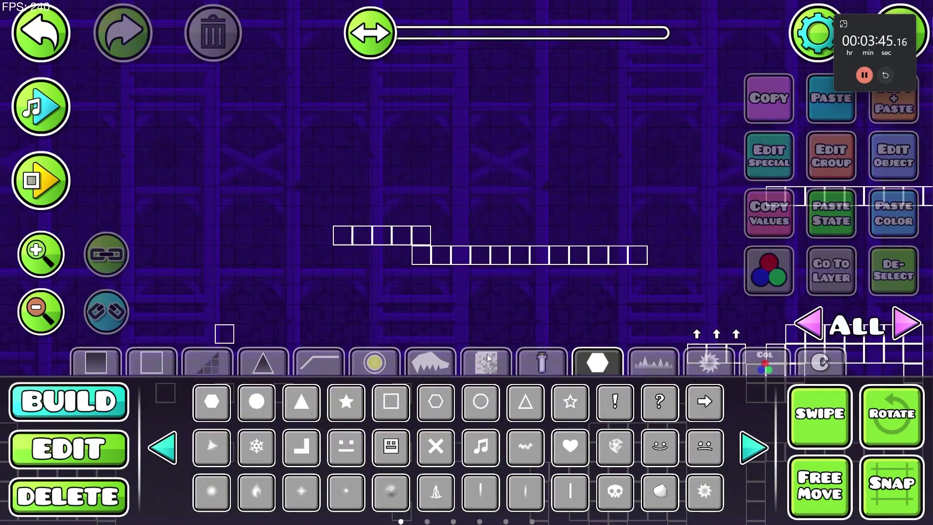
click(430, 362)
scroll(498, 363, left, 2)
click(597, 362)
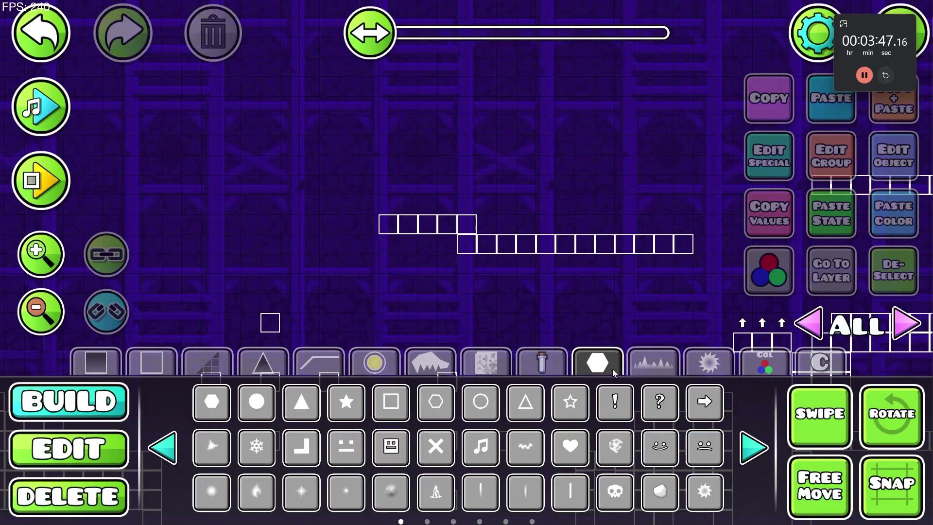
click(542, 362)
scroll(437, 389, up, 2)
click(308, 452)
click(429, 175)
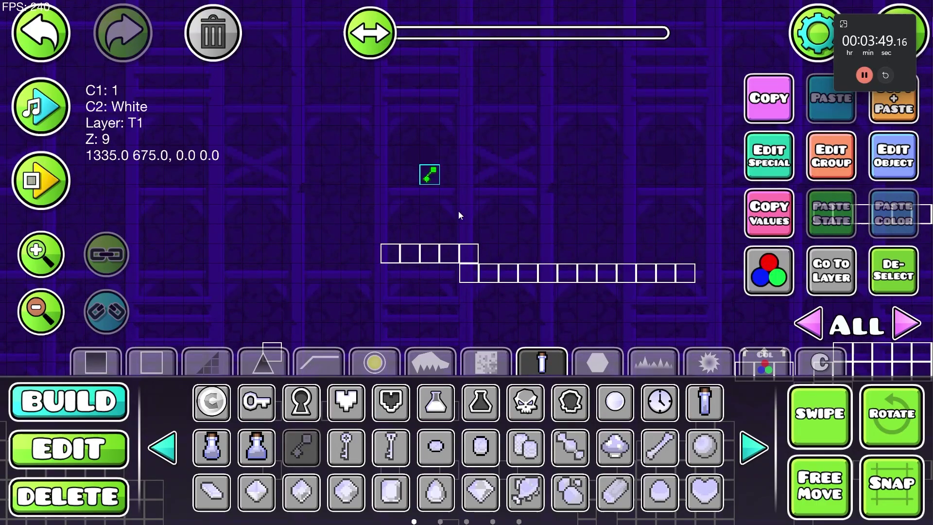
click(151, 362)
Draw a vertical wall beside the key, a column above the row, and a row extending right
drag(370, 233, 378, 130)
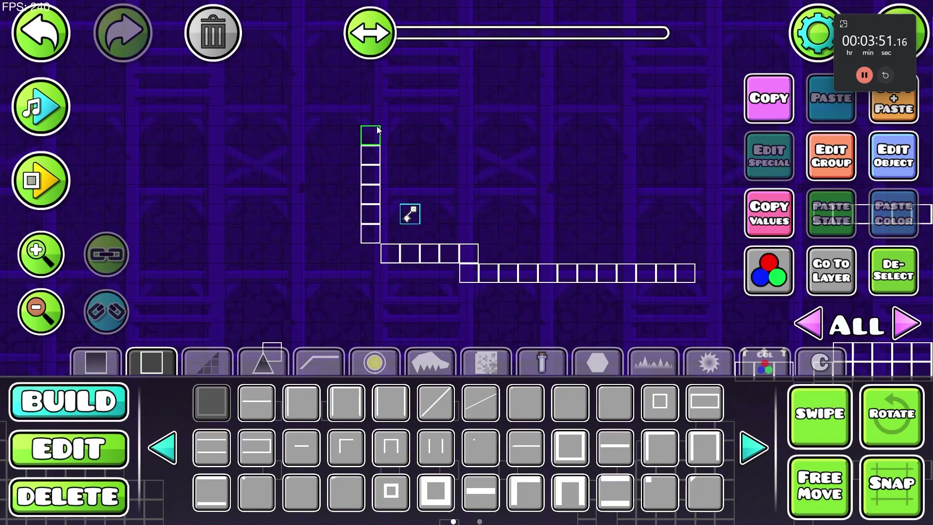
drag(540, 179, 439, 191)
mouse_move(584, 203)
mouse_down()
mouse_move(581, 220)
mouse_move(552, 151)
mouse_up()
key(3)
key(1)
scroll(593, 90, down, 5)
scroll(593, 89, right, 8)
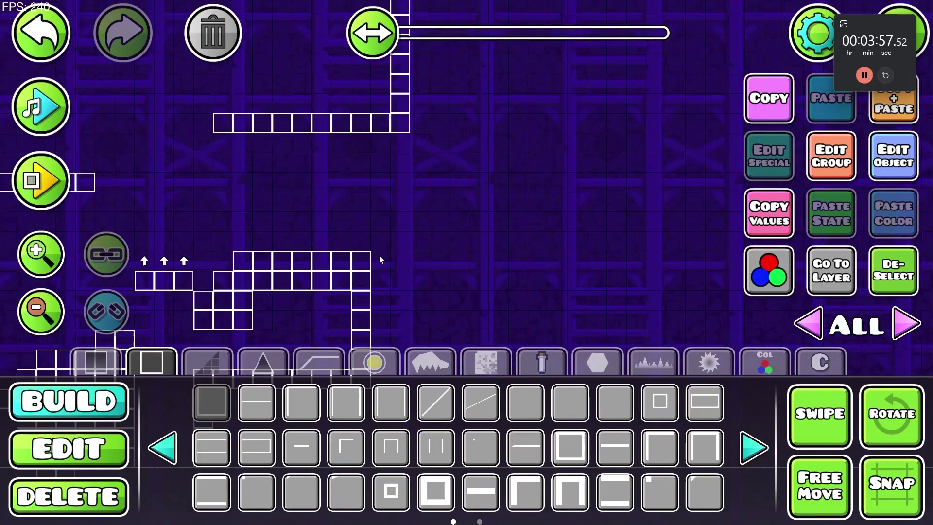
drag(379, 255, 483, 273)
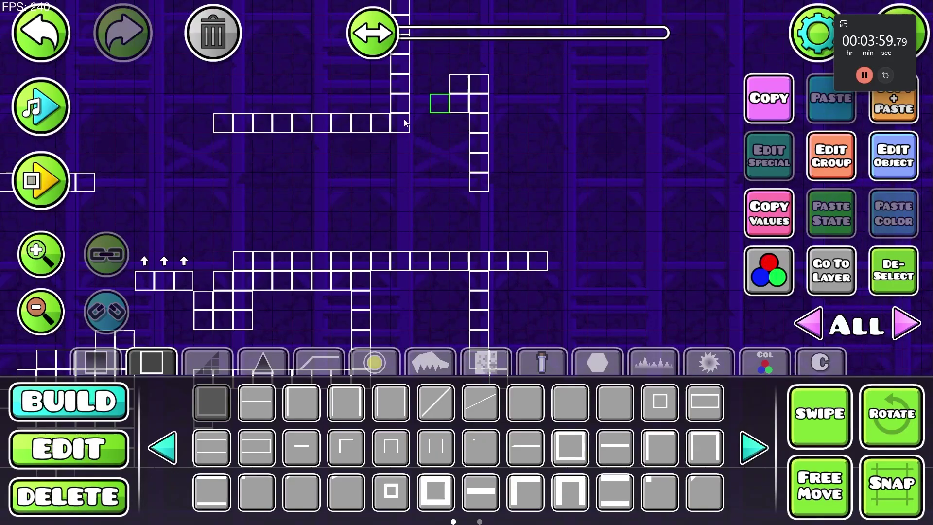
Draw a block row with a column rising from it, then trim the column's top blocks
key(2)
scroll(461, 100, up, 1)
scroll(461, 100, right, 6)
key(1)
mouse_move(329, 294)
mouse_down()
mouse_move(491, 282)
mouse_move(481, 4)
mouse_up()
scroll(470, 208, up, 8)
key(2)
key(3)
click(470, 192)
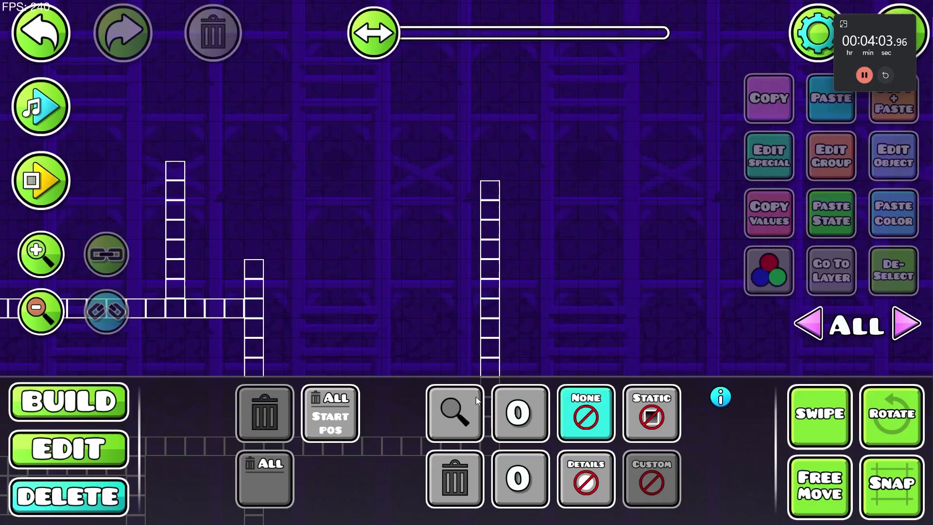
Shift the column one step right, add a block at its foot, and erase two beside it
scroll(520, 149, down, 8)
key(2)
key(d)
key(d)
key(d)
key(1)
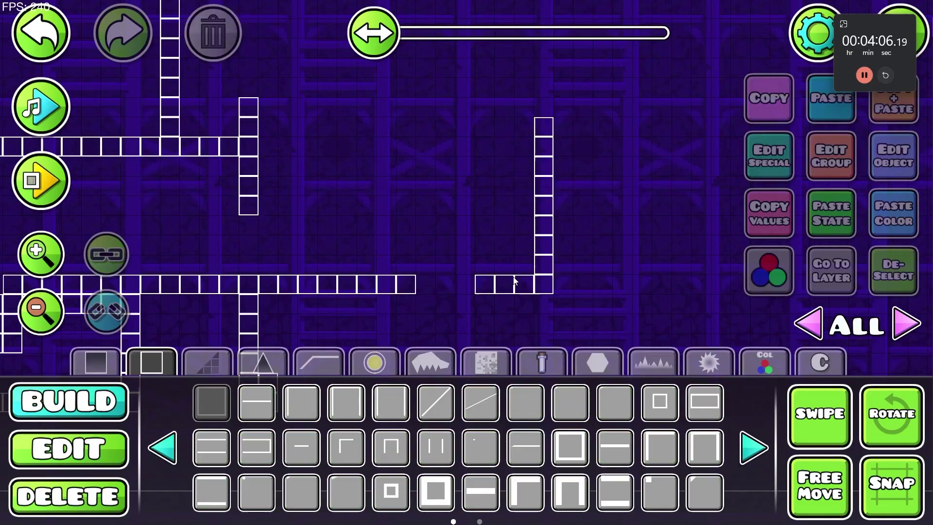
click(425, 284)
key(3)
drag(563, 146, 564, 179)
Stack five more blocks on the left column, extend the right column upward, and patch gaps
scroll(564, 179, up, 6)
scroll(564, 178, left, 2)
key(1)
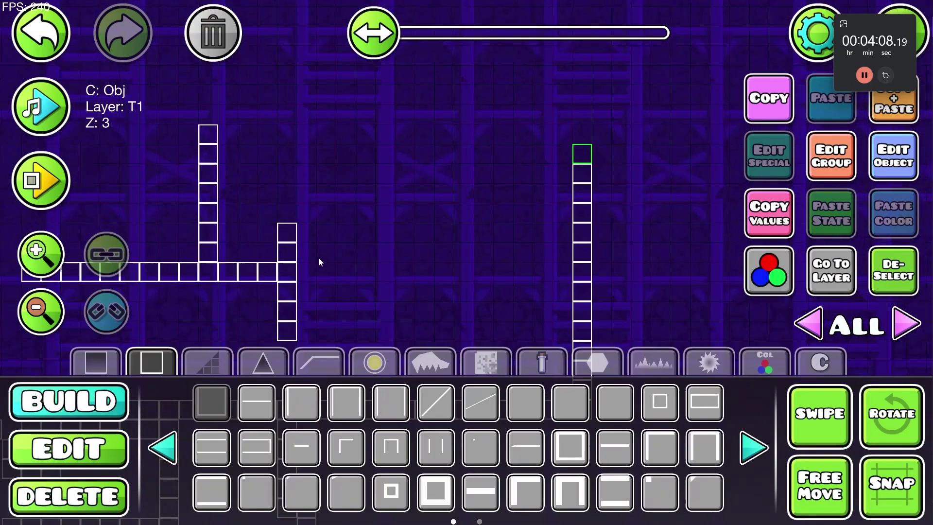
drag(286, 213, 279, 145)
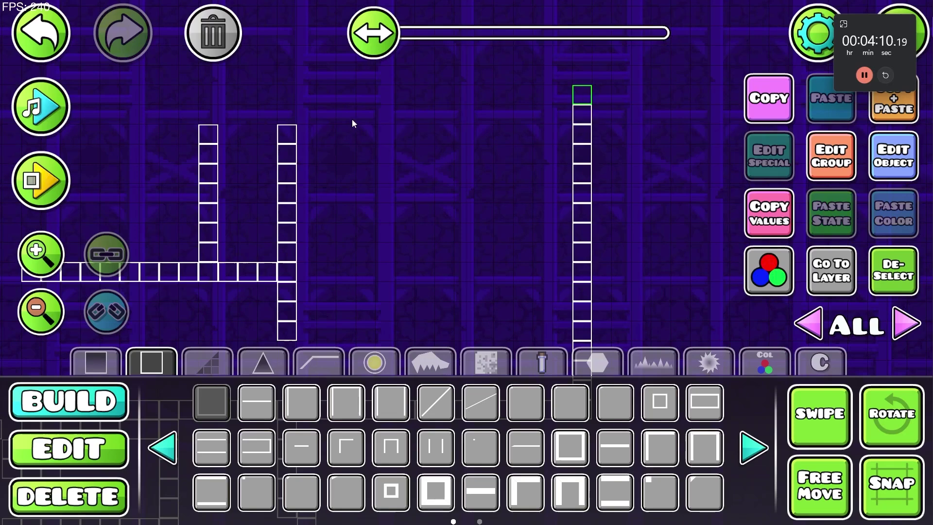
scroll(556, 299, up, 9)
scroll(556, 299, left, 1)
drag(556, 299, 602, 77)
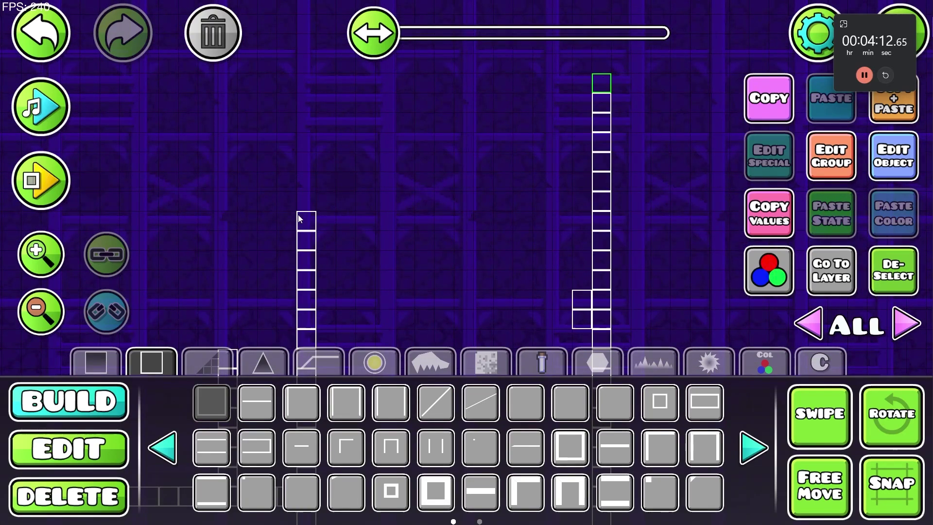
key(3)
drag(287, 84, 287, 107)
key(1)
click(306, 161)
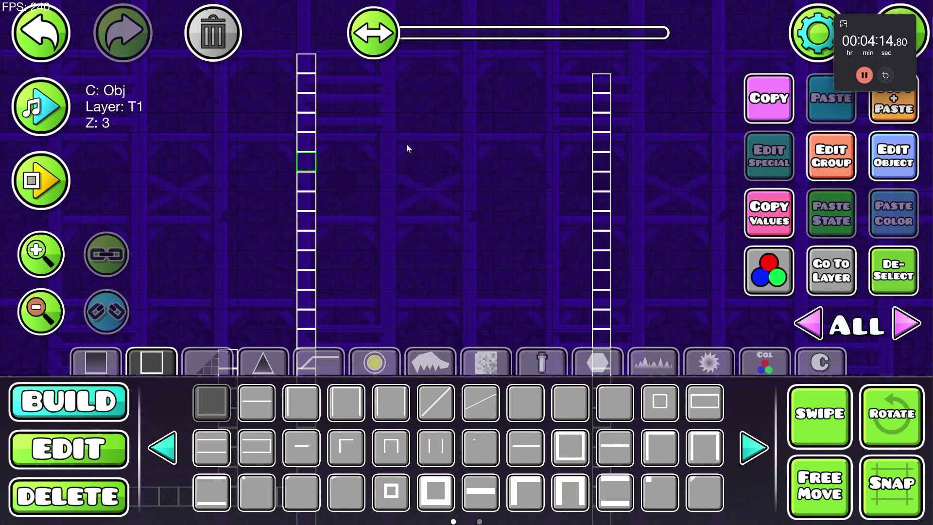
Draw a block row across the top to form the corridor ceiling
scroll(635, 111, up, 5)
scroll(635, 112, right, 5)
click(893, 269)
scroll(532, 219, down, 2)
scroll(533, 219, right, 4)
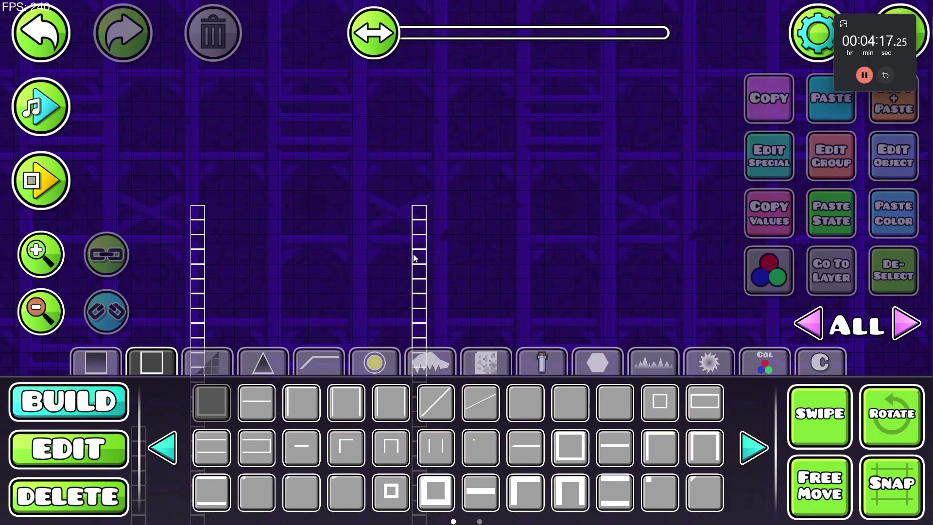
scroll(585, 178, left, 5)
scroll(584, 179, down, 1)
scroll(614, 285, up, 2)
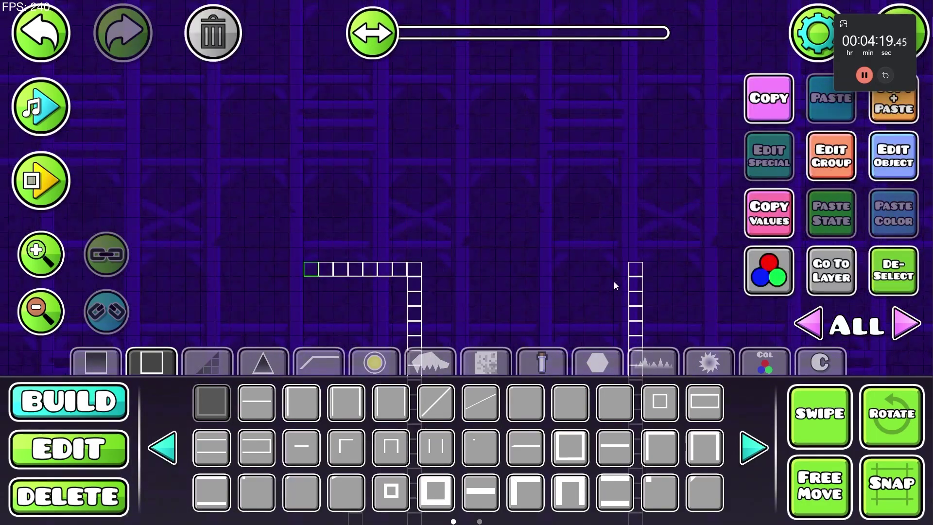
key(3)
key(1)
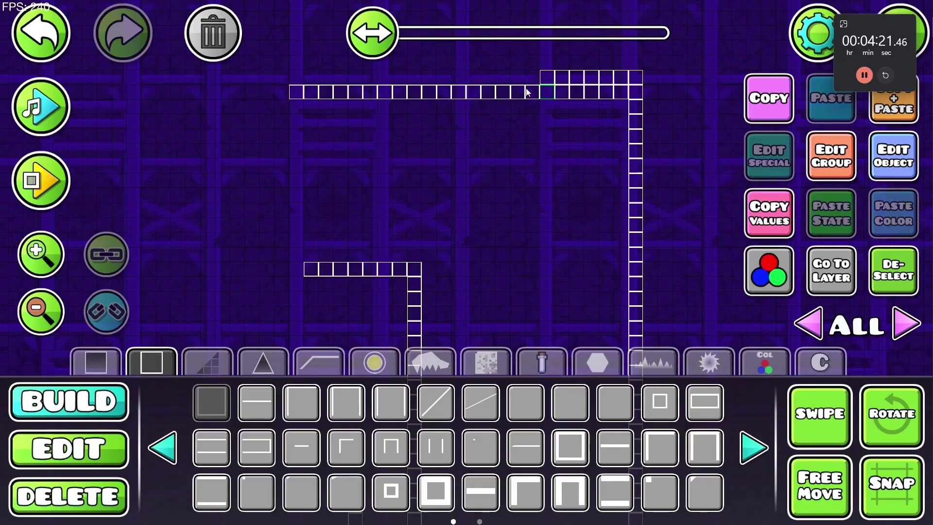
key(3)
key(1)
scroll(479, 158, left, 3)
mouse_move(424, 88)
mouse_down()
mouse_move(386, 123)
mouse_move(378, 174)
mouse_up()
Clear the extra left block column and erase two lower blocks, extending the row left
key(3)
key(1)
drag(392, 129, 393, 188)
key(3)
mouse_move(349, 261)
mouse_down()
mouse_move(363, 263)
mouse_move(305, 247)
mouse_up()
key(1)
scroll(284, 360, down, 2)
scroll(195, 316, left, 2)
click(40, 254)
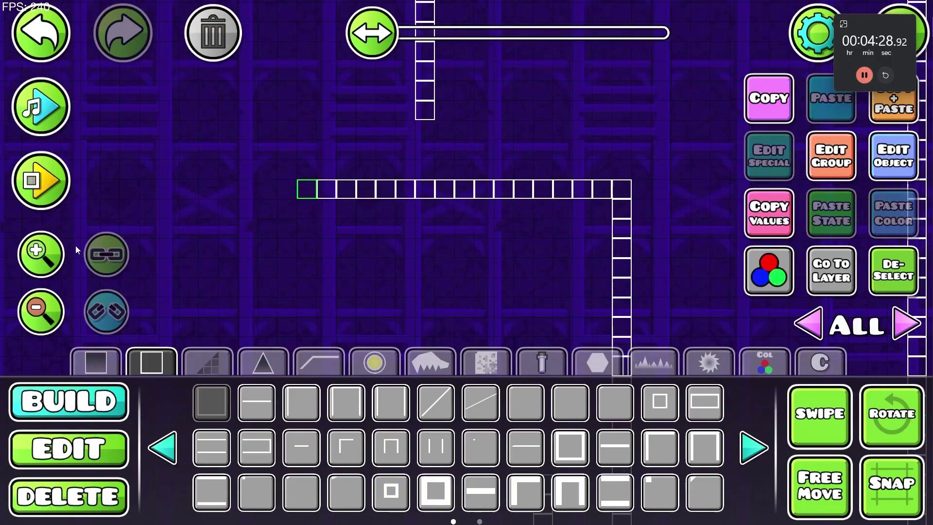
scroll(378, 330, up, 2)
Extend the top block row further left
scroll(452, 311, left, 3)
scroll(507, 326, up, 1)
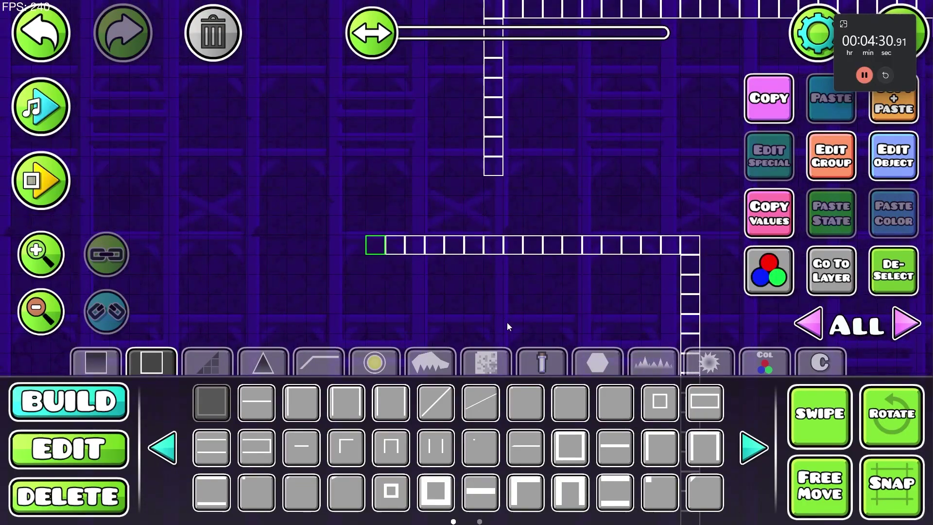
mouse_move(463, 178)
mouse_down()
mouse_move(291, 181)
mouse_move(409, 180)
mouse_move(316, 168)
mouse_up()
key(3)
key(1)
scroll(643, 249, left, 3)
scroll(642, 248, down, 2)
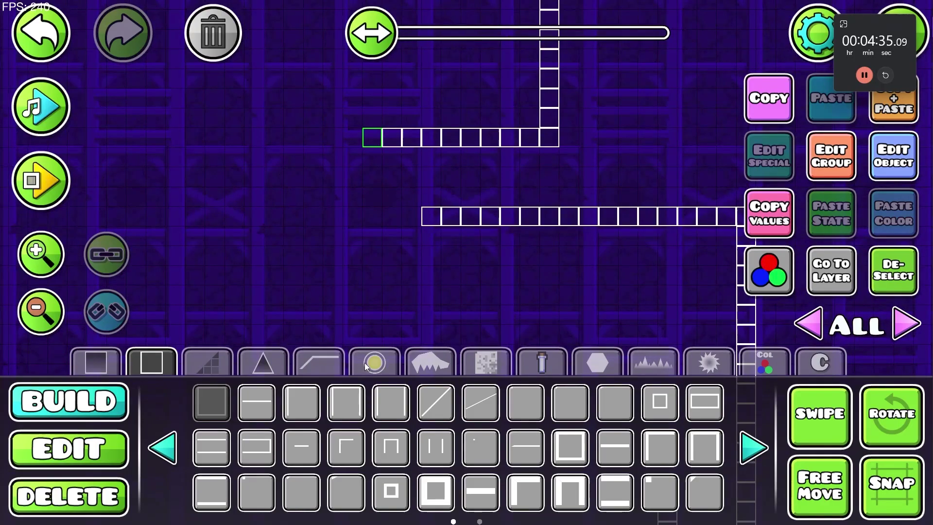
Place two black saw blades side by side on the lower row
click(654, 362)
click(709, 362)
click(455, 236)
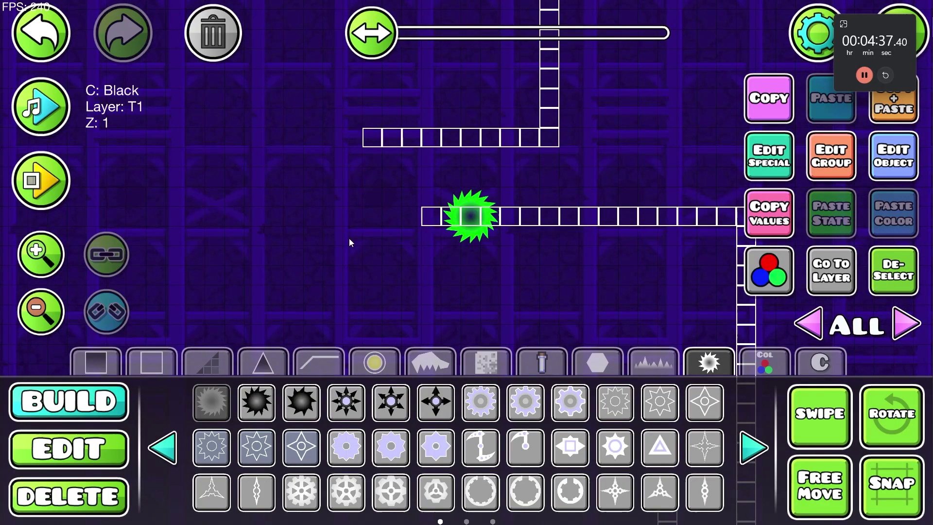
click(352, 217)
scroll(350, 233, left, 6)
scroll(349, 233, up, 2)
Swipe outline blocks leftward along both the upper and lower rows
click(151, 362)
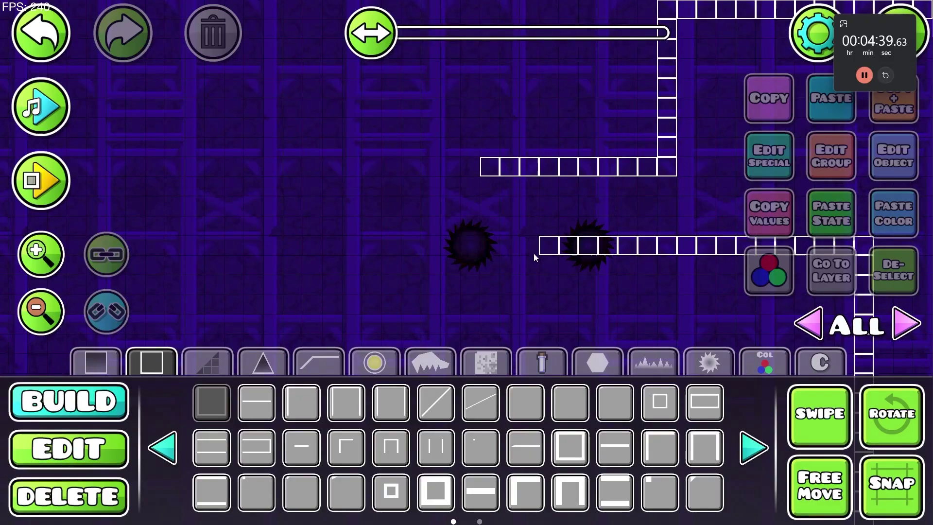
drag(533, 253, 403, 245)
drag(478, 167, 349, 166)
click(764, 362)
scroll(463, 365, left, 2)
scroll(464, 365, down, 1)
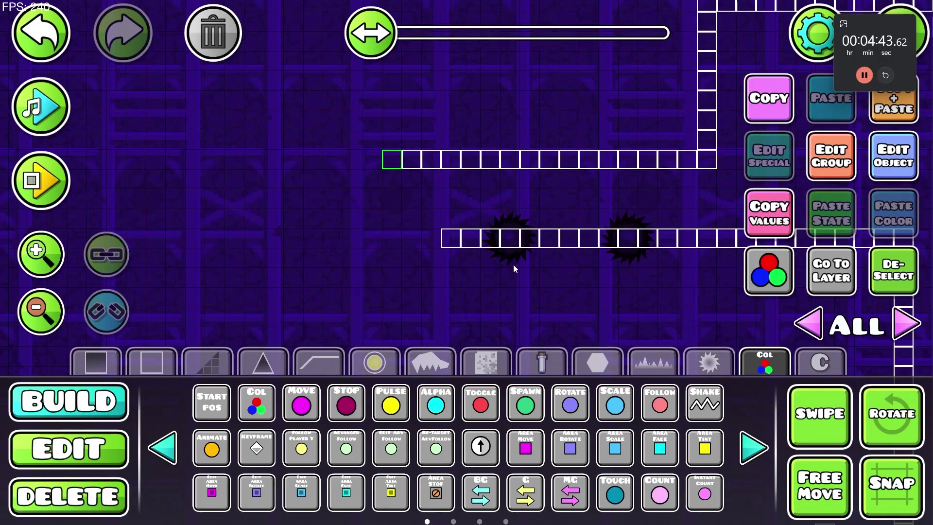
Place three floating outline blocks in a row to the right of the key
scroll(504, 267, down, 3)
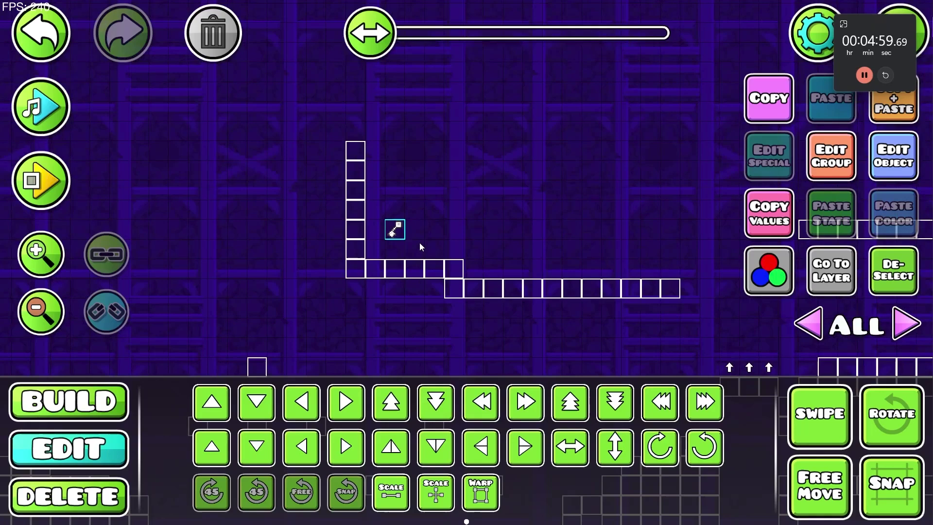
click(399, 234)
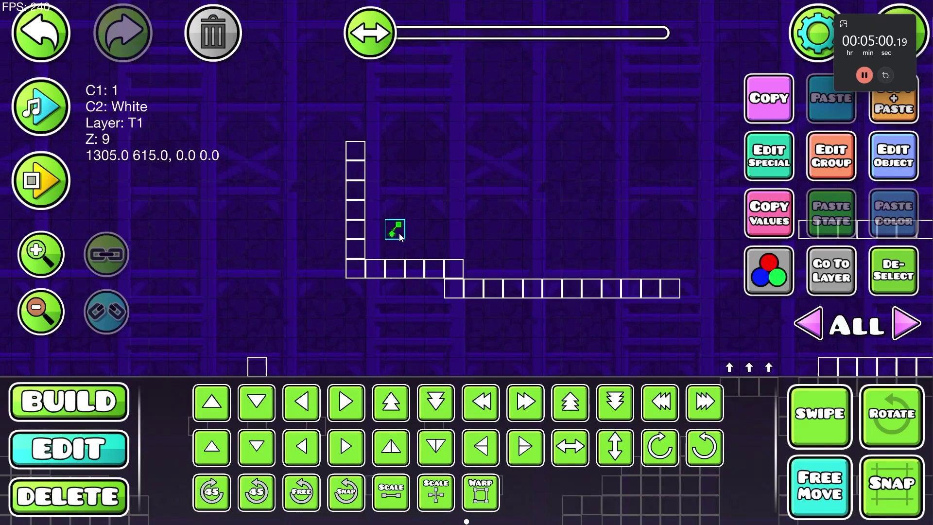
key(1)
scroll(467, 264, right, 3)
click(151, 362)
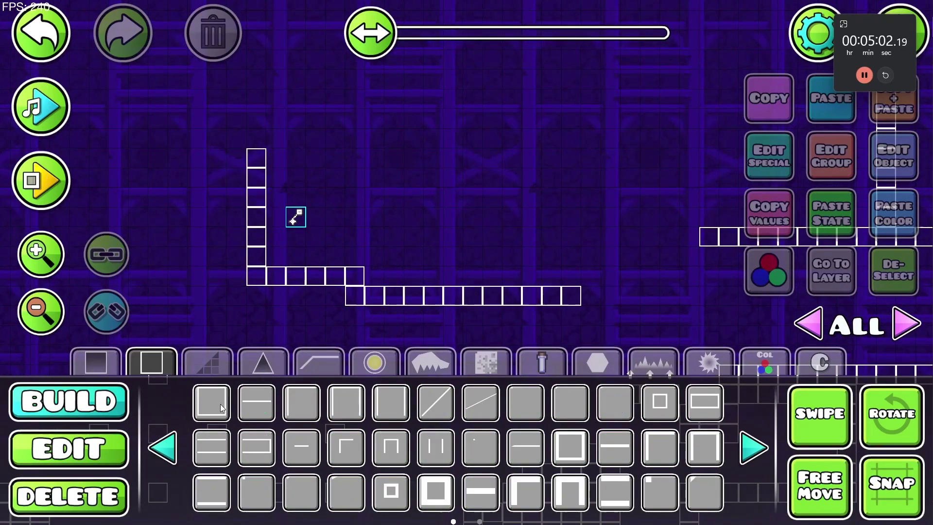
click(413, 217)
scroll(477, 254, up, 2)
click(474, 230)
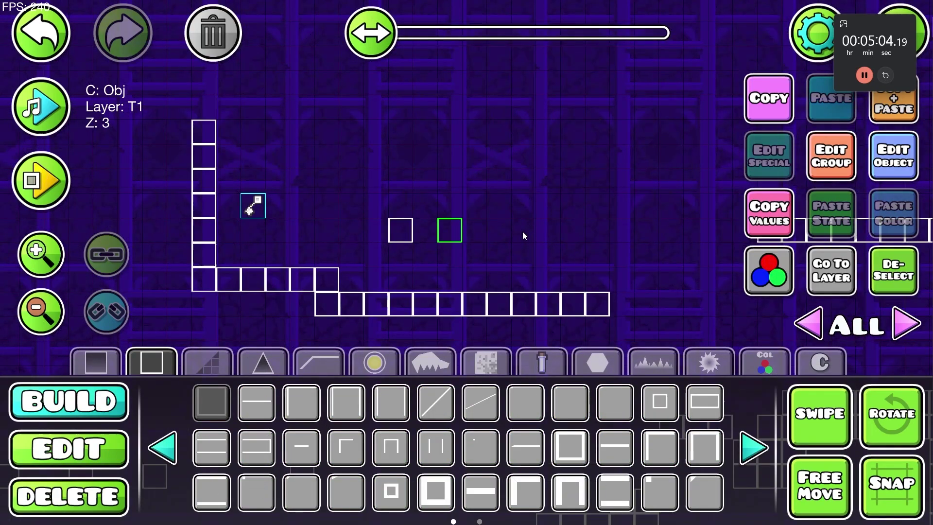
click(499, 231)
Reselect the third floating block and add a fourth block beside it
click(653, 362)
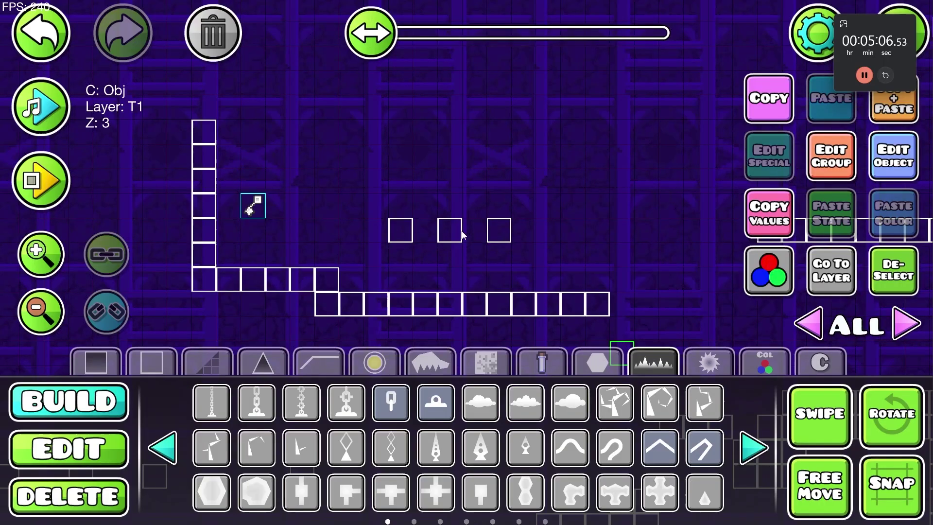
key(3)
key(2)
click(499, 230)
key(1)
click(548, 231)
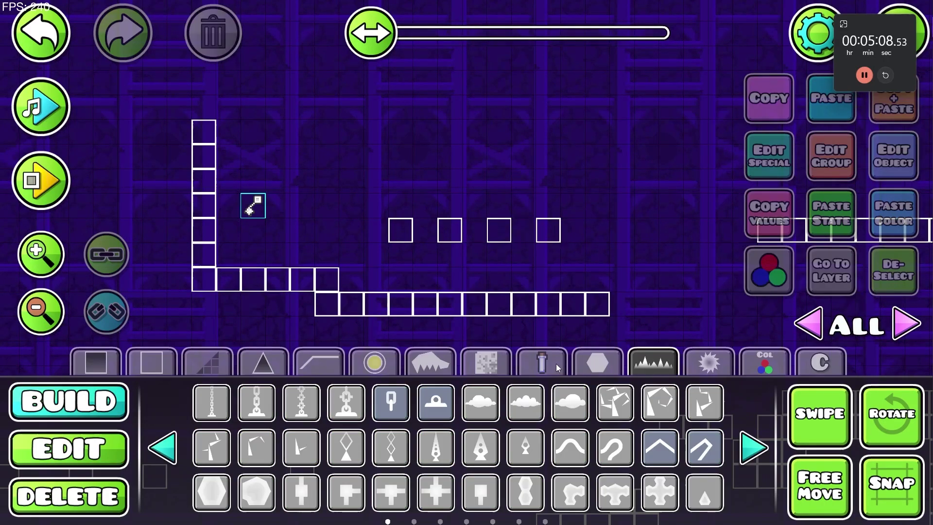
Add down and left arrow markers to the right of the fourth block, shifting them into the row
click(597, 363)
click(714, 418)
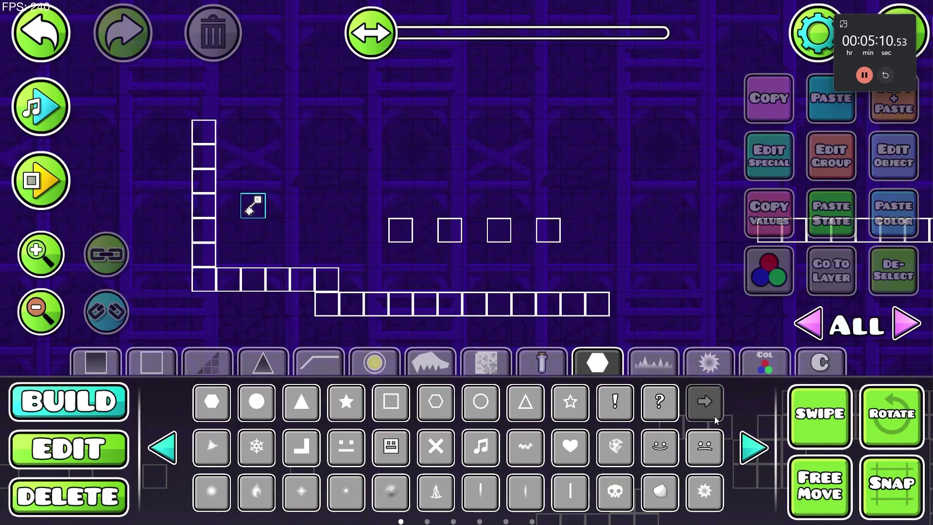
click(572, 230)
key(a)
click(907, 110)
Nudge the arrow markers into line and move the key up into the enclosure
key(a)
key(e)
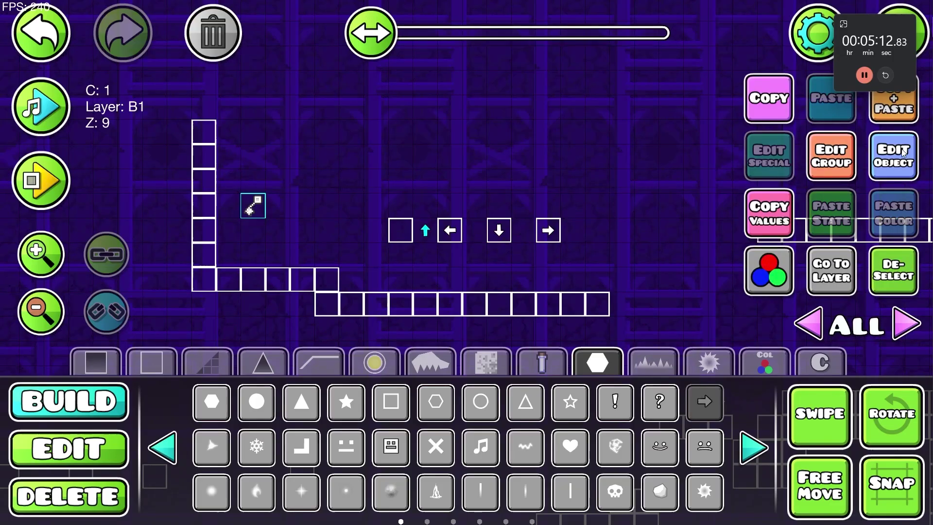
key(a)
key(2)
drag(253, 206, 376, 180)
click(520, 194)
click(425, 83)
Close the top of the key's wall with outline blocks, removing the two extra top blocks
key(1)
click(211, 402)
key(3)
key(1)
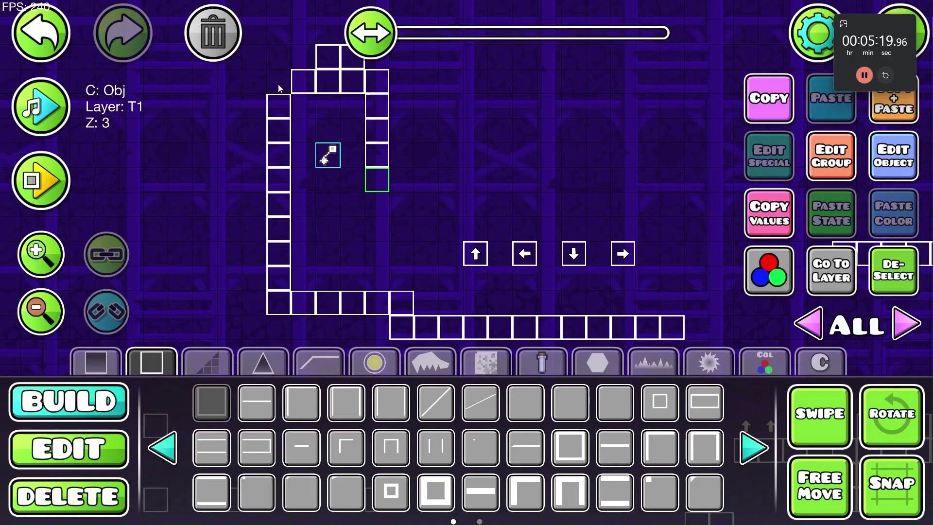
click(279, 88)
key(3)
drag(320, 57, 299, 69)
key(1)
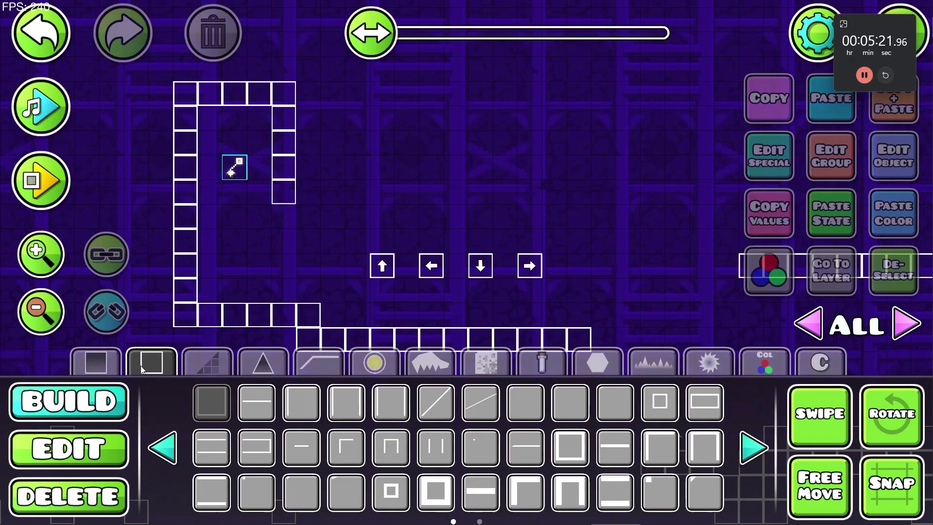
Place a plain solid square block above the arrows, nudged up and left one cell
click(112, 372)
click(752, 446)
click(752, 447)
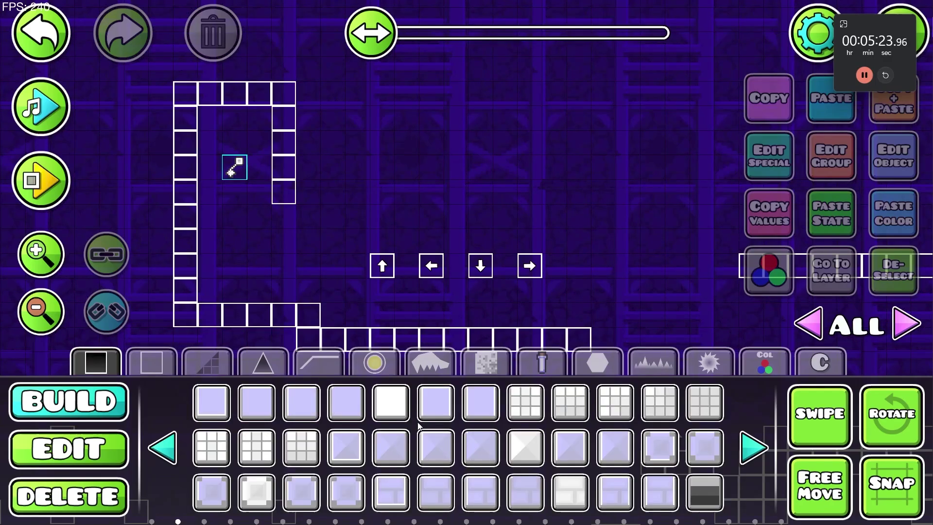
click(391, 403)
click(471, 161)
key(w)
key(a)
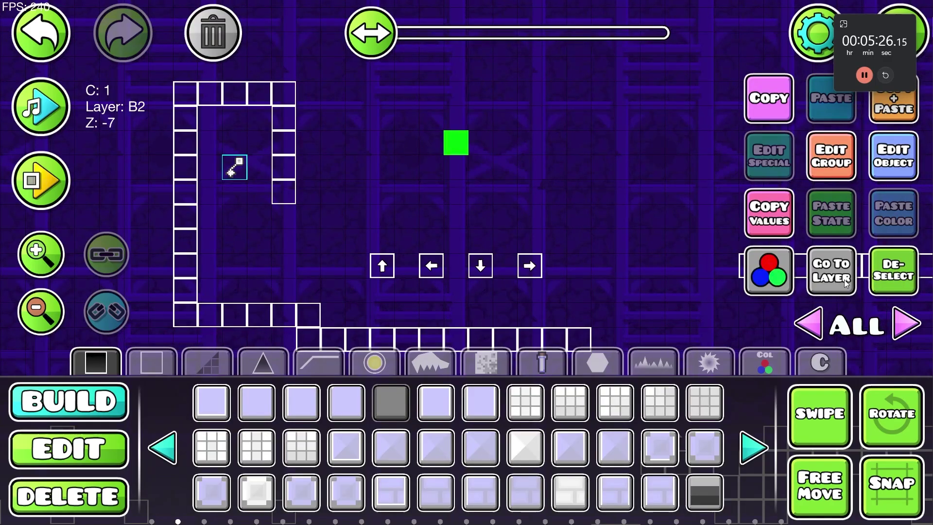
click(891, 287)
Pan to the later corridors and box-select the 43 corridor structure blocks, then clear the selection
scroll(287, 276, down, 4)
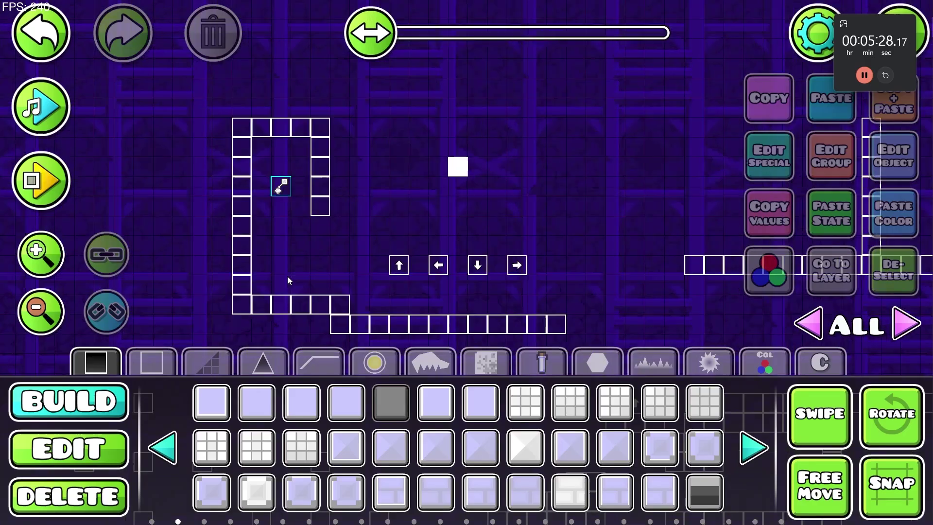
click(151, 362)
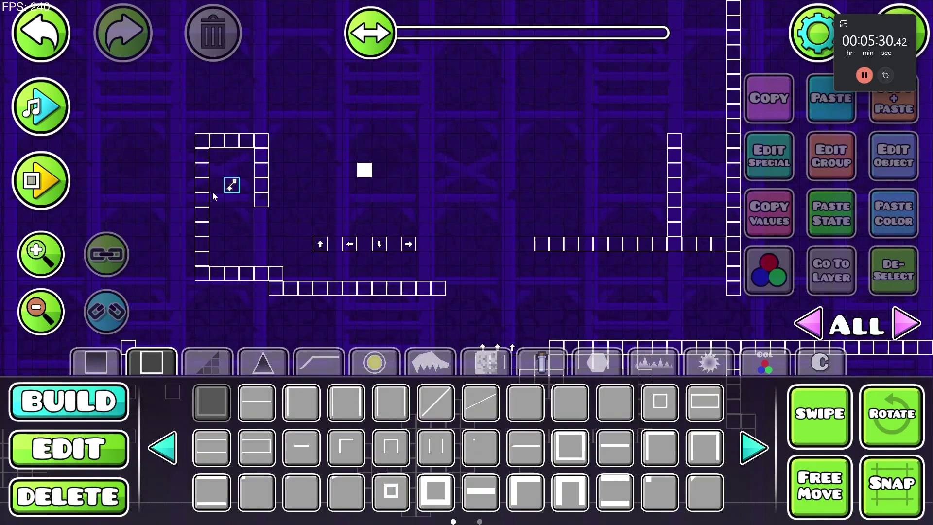
drag(558, 281, 433, 267)
scroll(380, 147, up, 3)
drag(380, 148, 471, 217)
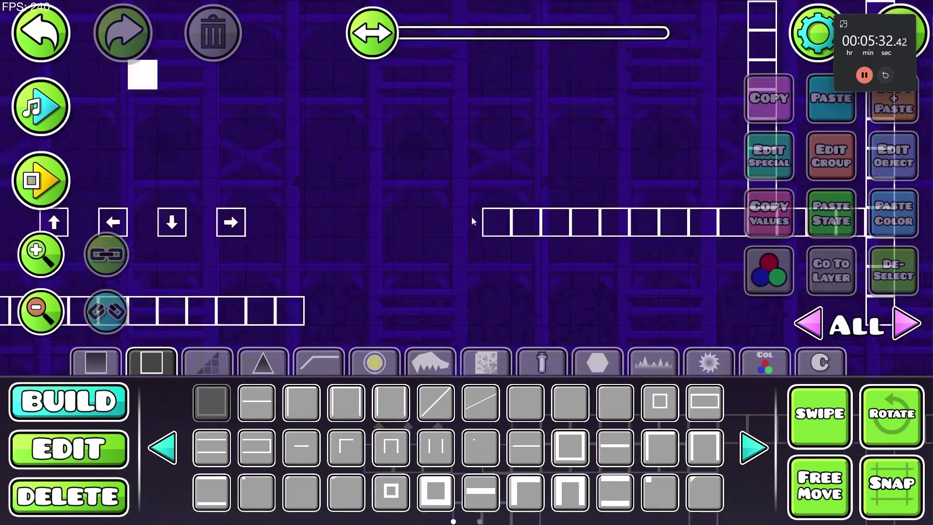
scroll(470, 213, down, 1)
scroll(463, 263, down, 1)
key(2)
scroll(400, 249, down, 1)
drag(459, 124, 183, 292)
click(464, 298)
Pan past the key room to bring the right-hand corridors and tall column into view
key(1)
key(2)
click(398, 259)
key(3)
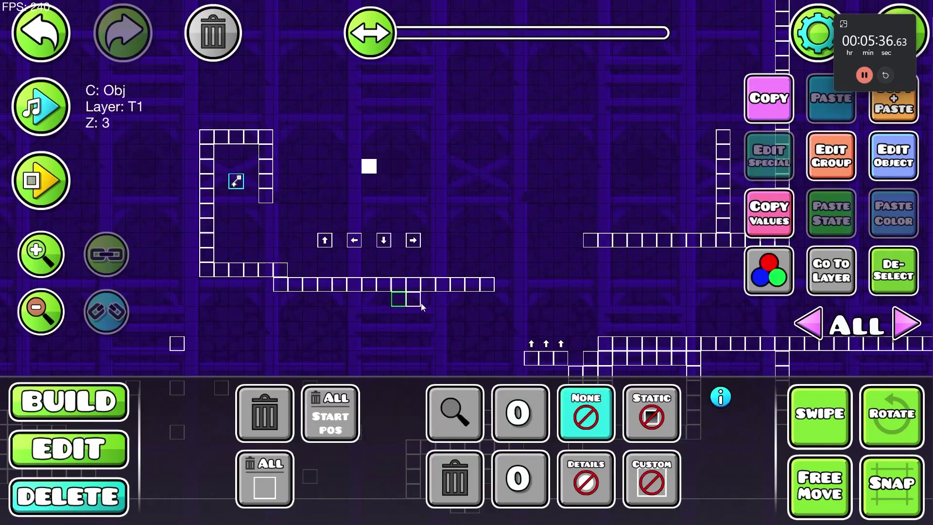
key(1)
drag(604, 275, 691, 238)
key(2)
drag(576, 215, 431, 282)
Swipe three outline blocks to the left of the tall column and add one more block there
key(3)
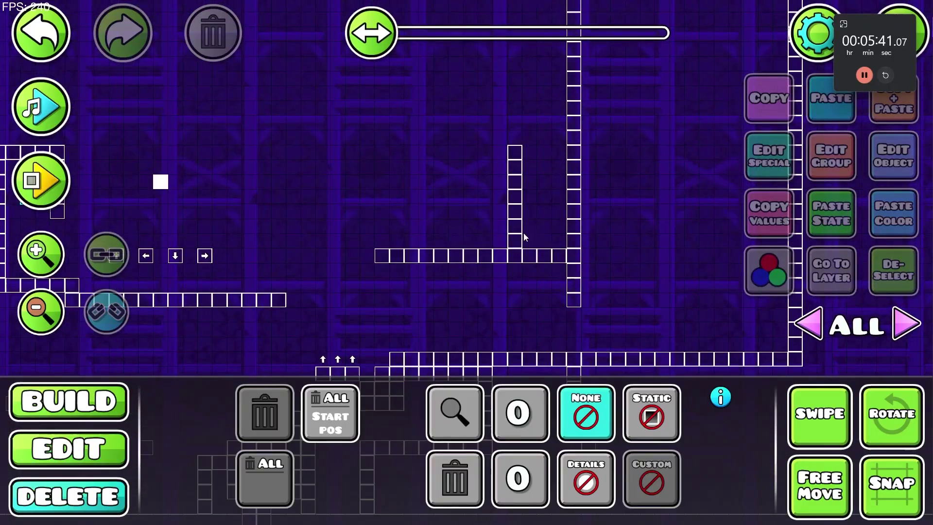
key(1)
scroll(454, 202, up, 2)
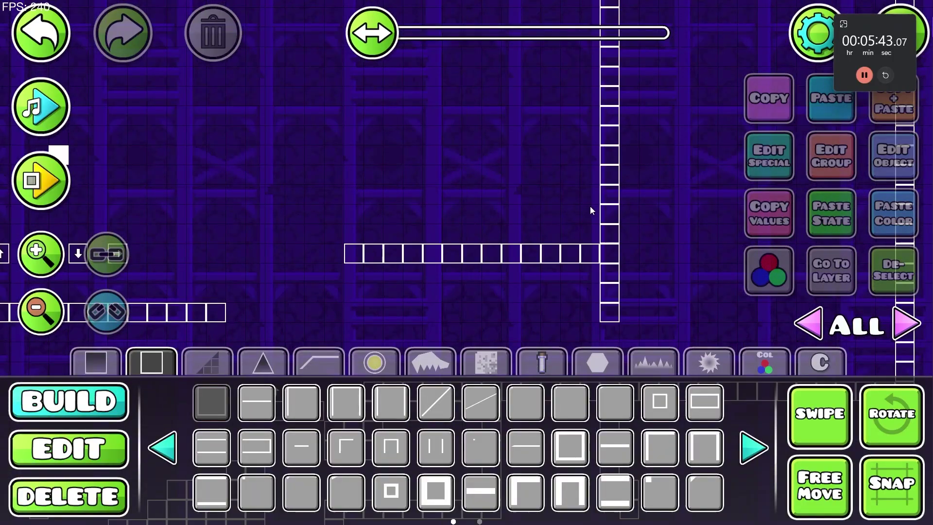
drag(590, 196, 551, 195)
key(3)
key(2)
click(902, 286)
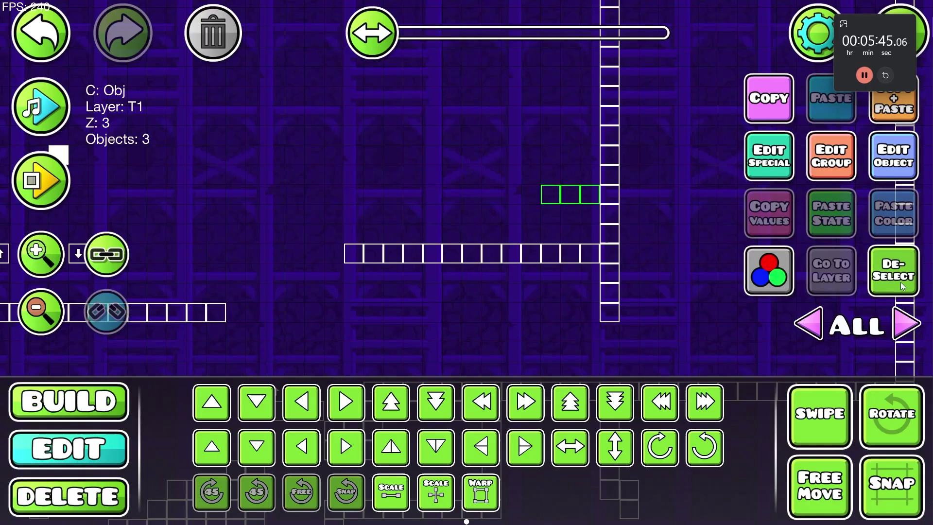
key(1)
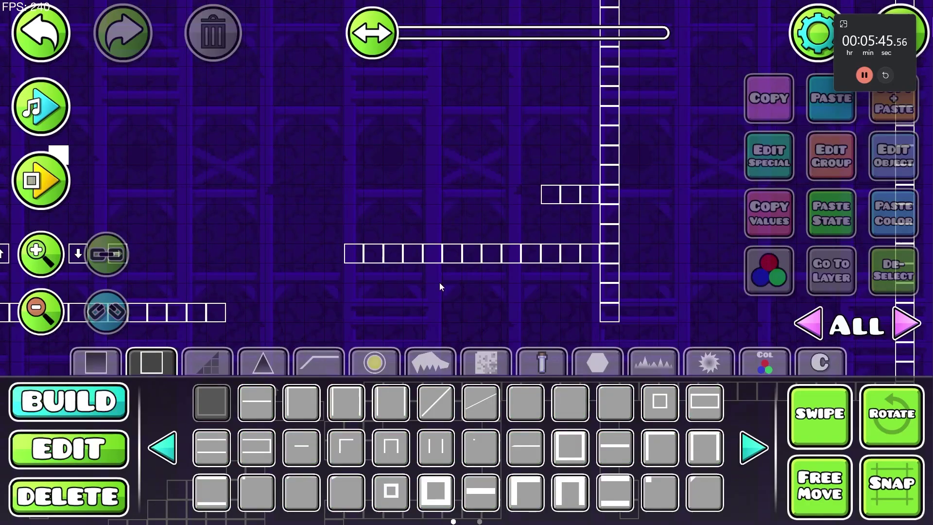
click(588, 121)
Place three blocks beneath the long corridor row and remove one block from that row
key(2)
scroll(526, 271, down, 3)
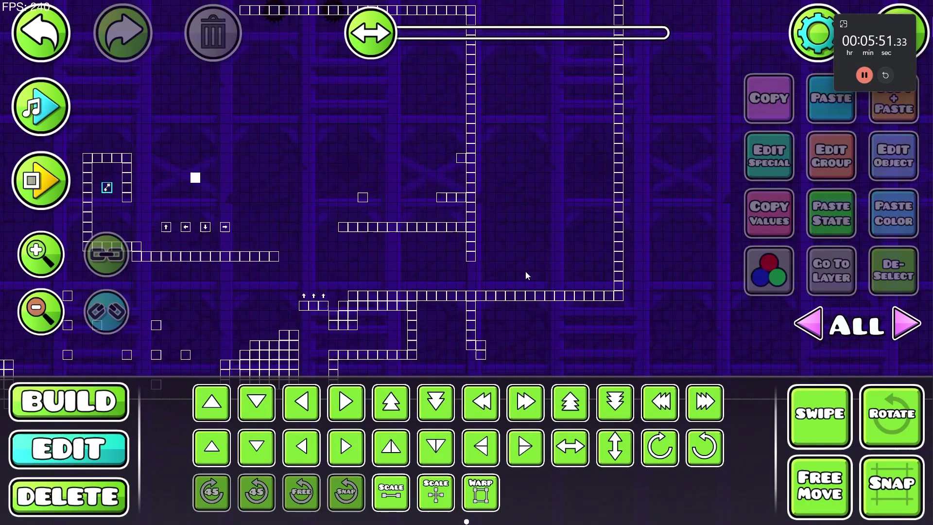
scroll(436, 277, up, 3)
key(1)
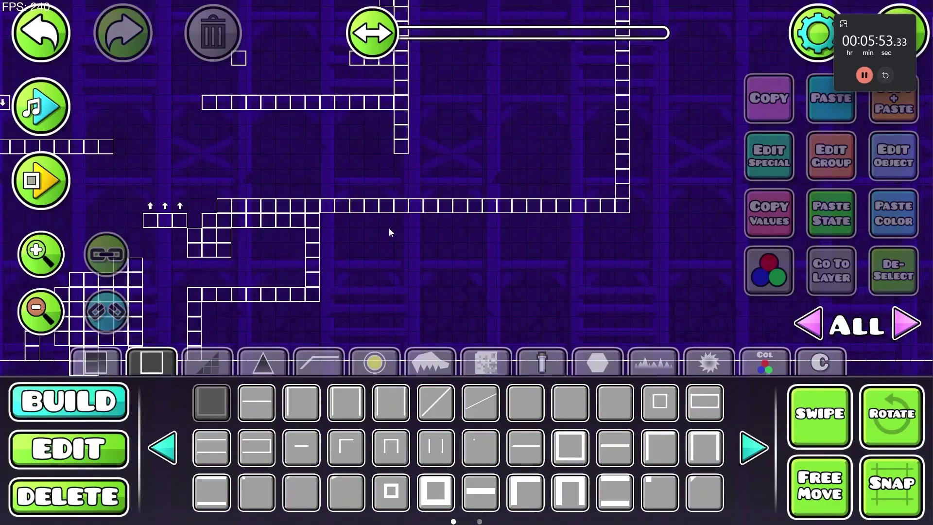
click(402, 221)
click(416, 221)
click(431, 221)
key(3)
click(416, 212)
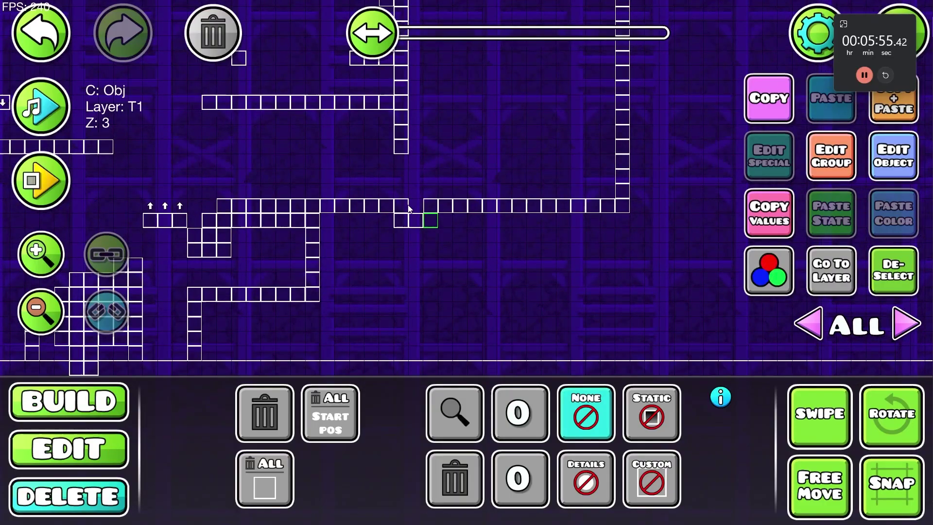
Box-select the tall block column, then clear the selection
key(2)
scroll(471, 178, down, 4)
drag(522, 41, 438, 209)
click(881, 285)
scroll(500, 235, up, 3)
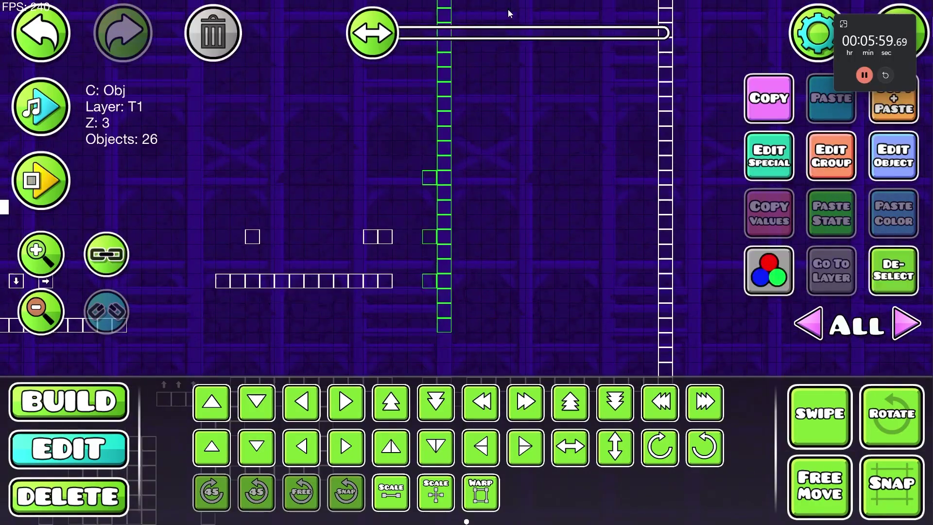
scroll(469, 181, up, 2)
scroll(491, 194, down, 8)
Swipe vertical outline-block runs downward, trimming the excess, to form the shaft walls
key(1)
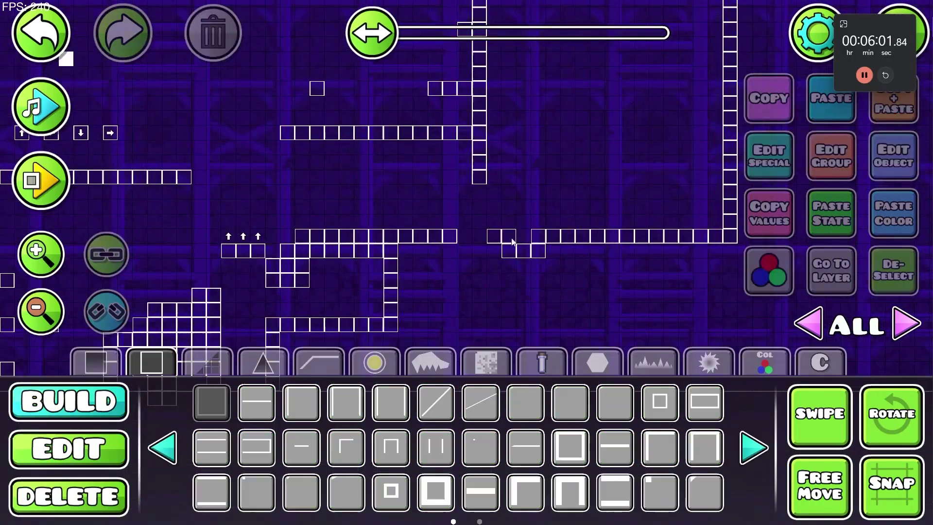
key(3)
scroll(565, 261, right, 3)
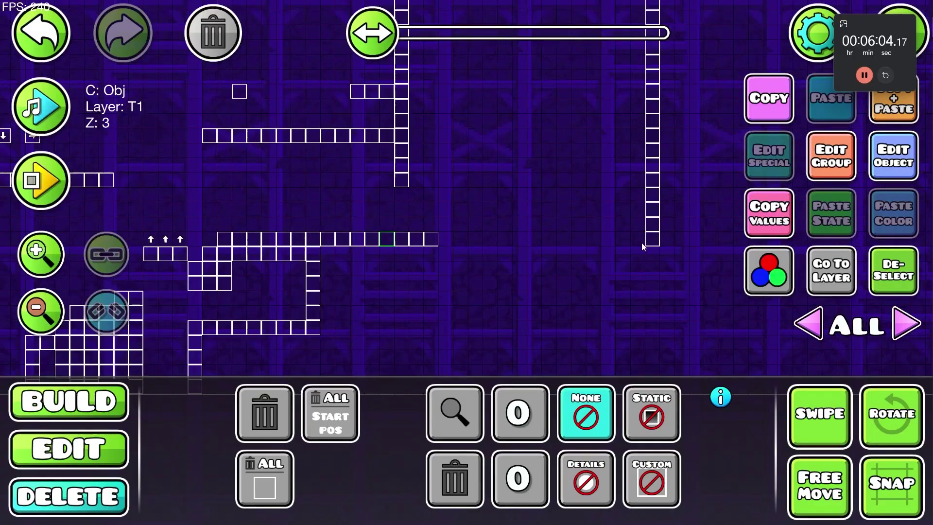
key(1)
drag(641, 245, 641, 418)
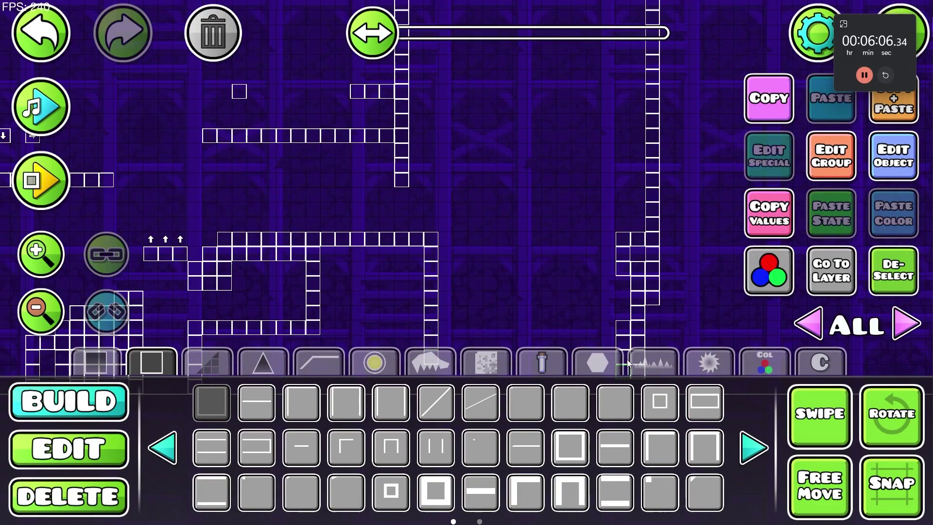
key(3)
drag(638, 369, 653, 253)
key(1)
drag(623, 284, 624, 313)
scroll(428, 285, down, 3)
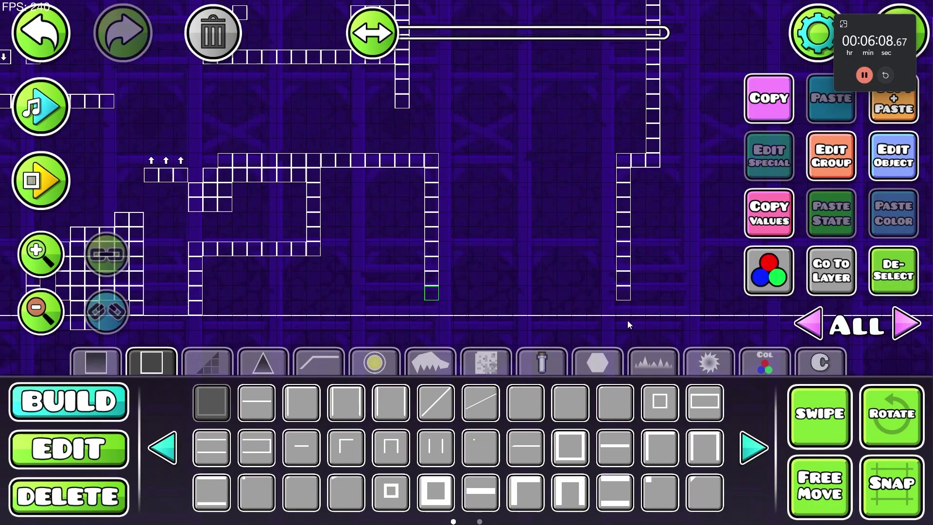
click(891, 275)
Remove two blocks from the saw-blade corridor's upper row
scroll(552, 206, right, 2)
scroll(494, 320, up, 10)
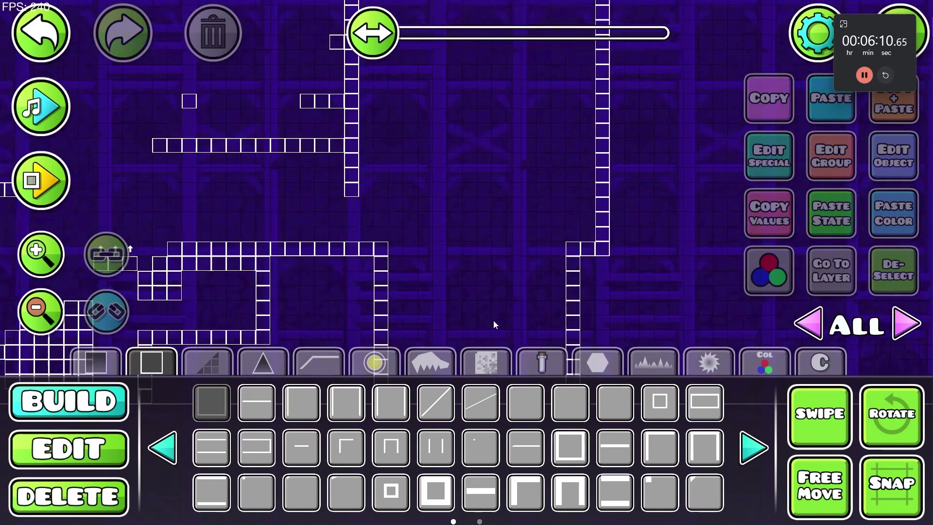
scroll(432, 259, up, 6)
scroll(518, 289, left, 3)
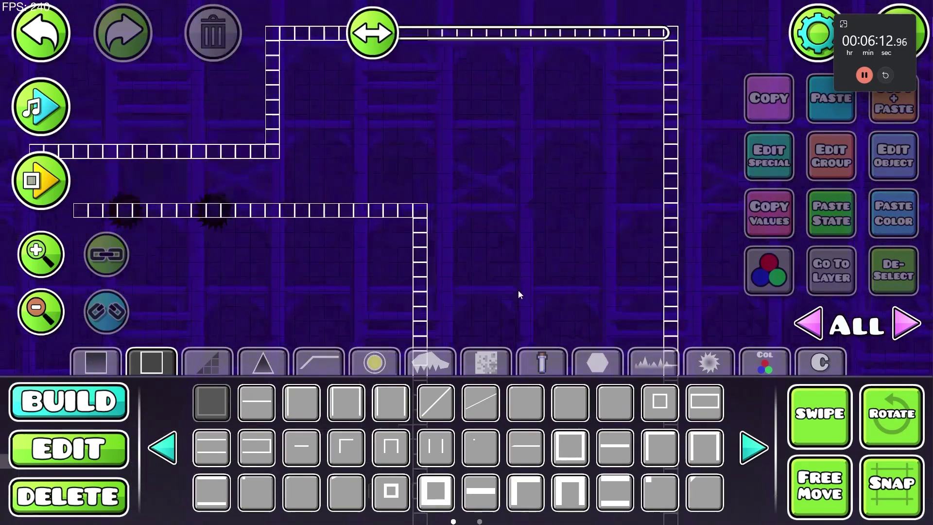
scroll(488, 207, left, 8)
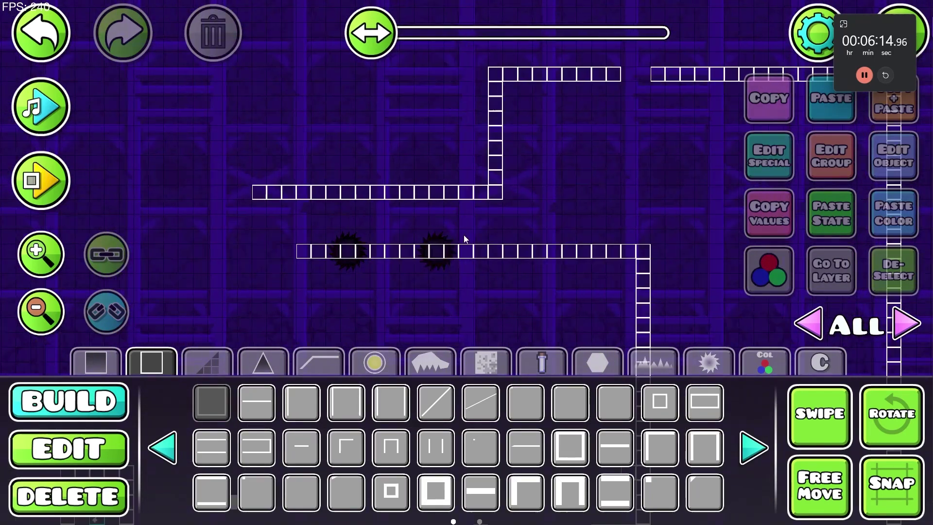
key(3)
drag(311, 192, 331, 192)
Extend the lower saw corridor row about six blocks to the left
key(1)
scroll(354, 255, left, 3)
drag(388, 248, 286, 249)
Browse the hazards and trigger categories while panning around the corridor
click(430, 362)
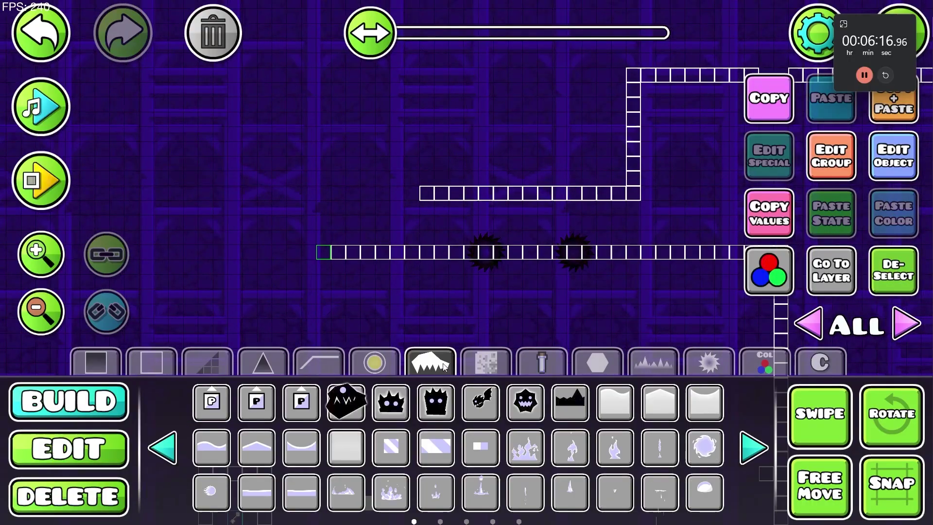
scroll(416, 279, left, 3)
scroll(416, 279, up, 5)
scroll(455, 307, down, 2)
click(764, 362)
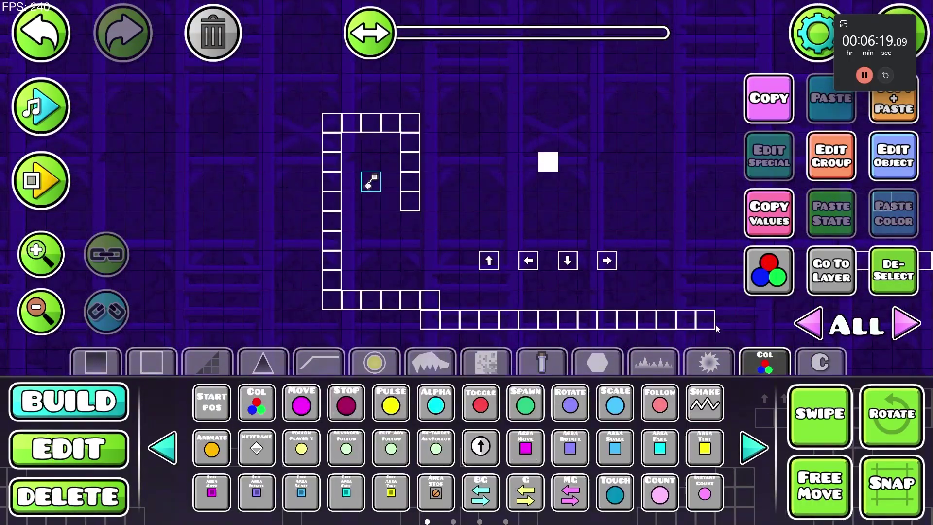
scroll(418, 301, right, 3)
scroll(429, 212, up, 10)
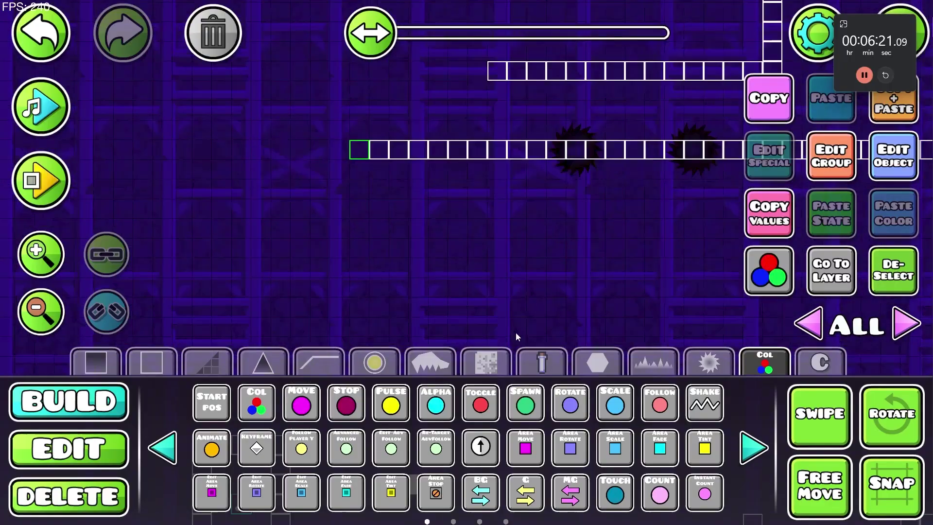
scroll(534, 262, up, 4)
scroll(540, 296, right, 2)
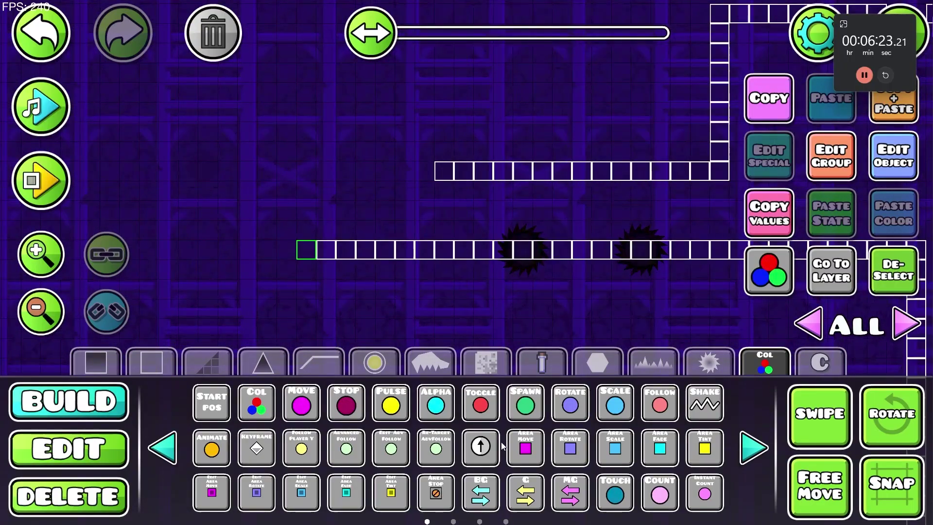